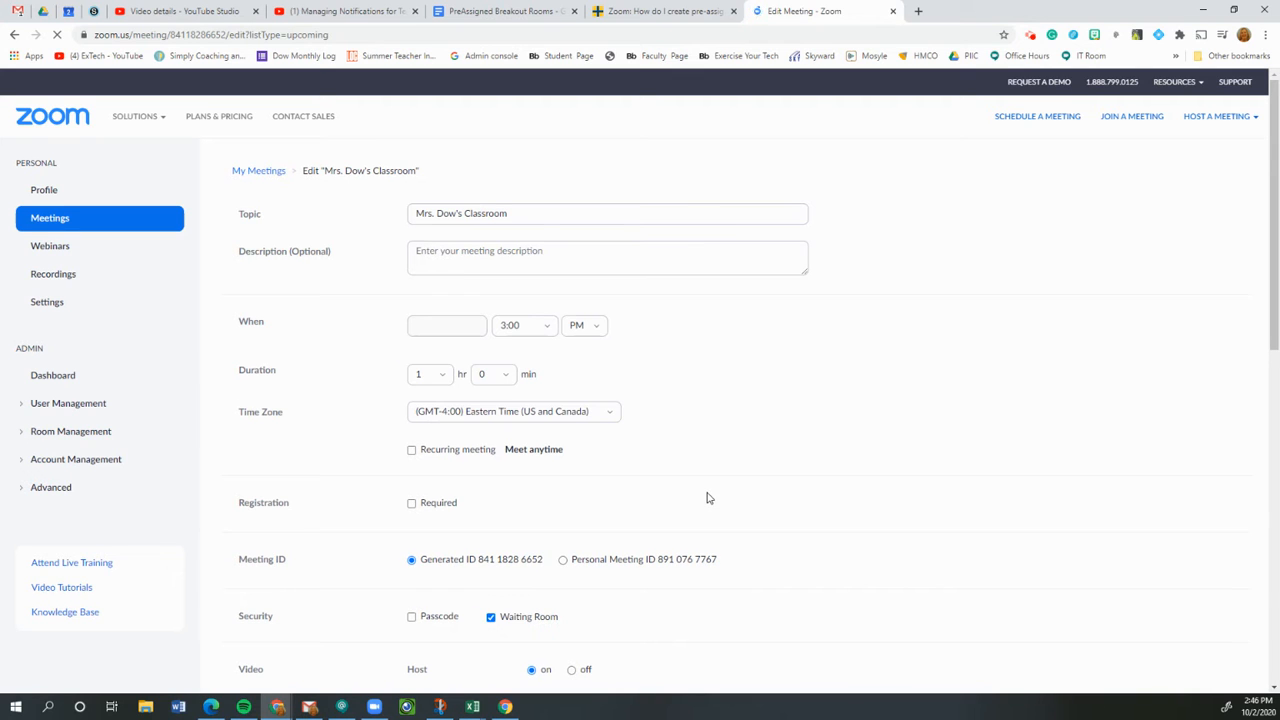
Tick the Breakout Room pre-assign checkbox under Meeting Options on the Edit Meeting page.
scroll(707, 497, "down", 8)
scroll(754, 515, "up", 3)
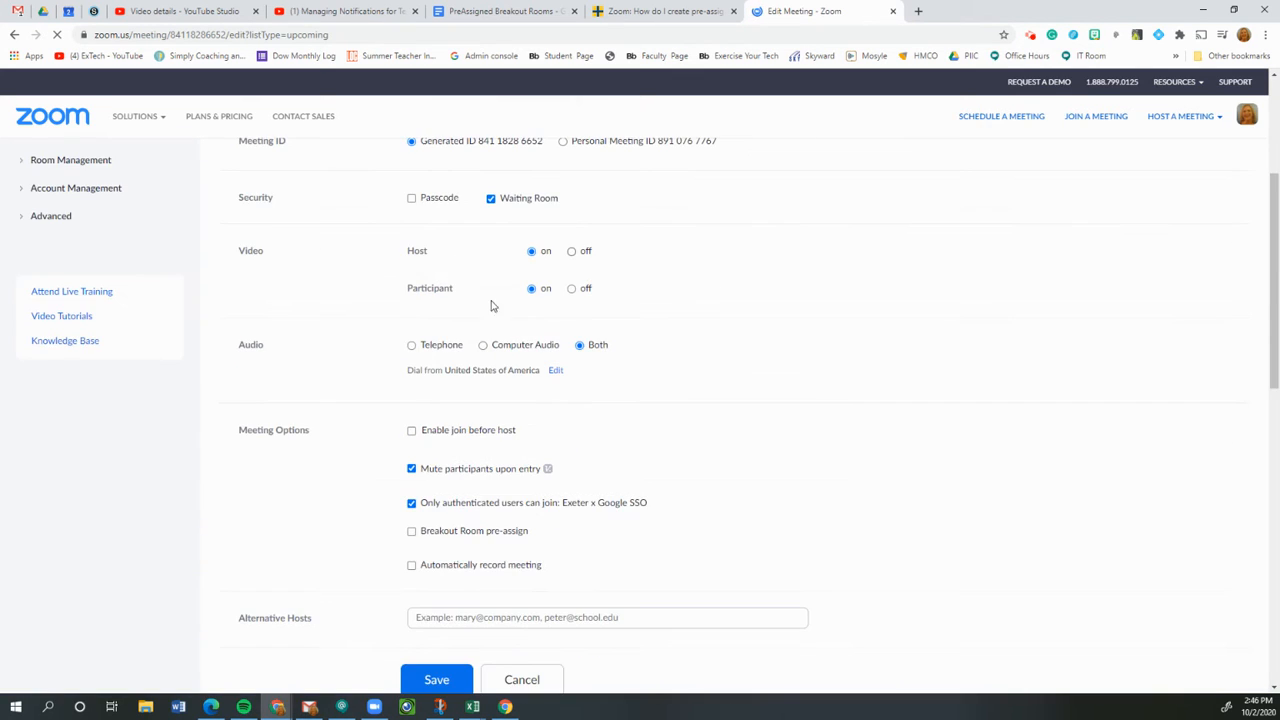
scroll(783, 400, "down", 3)
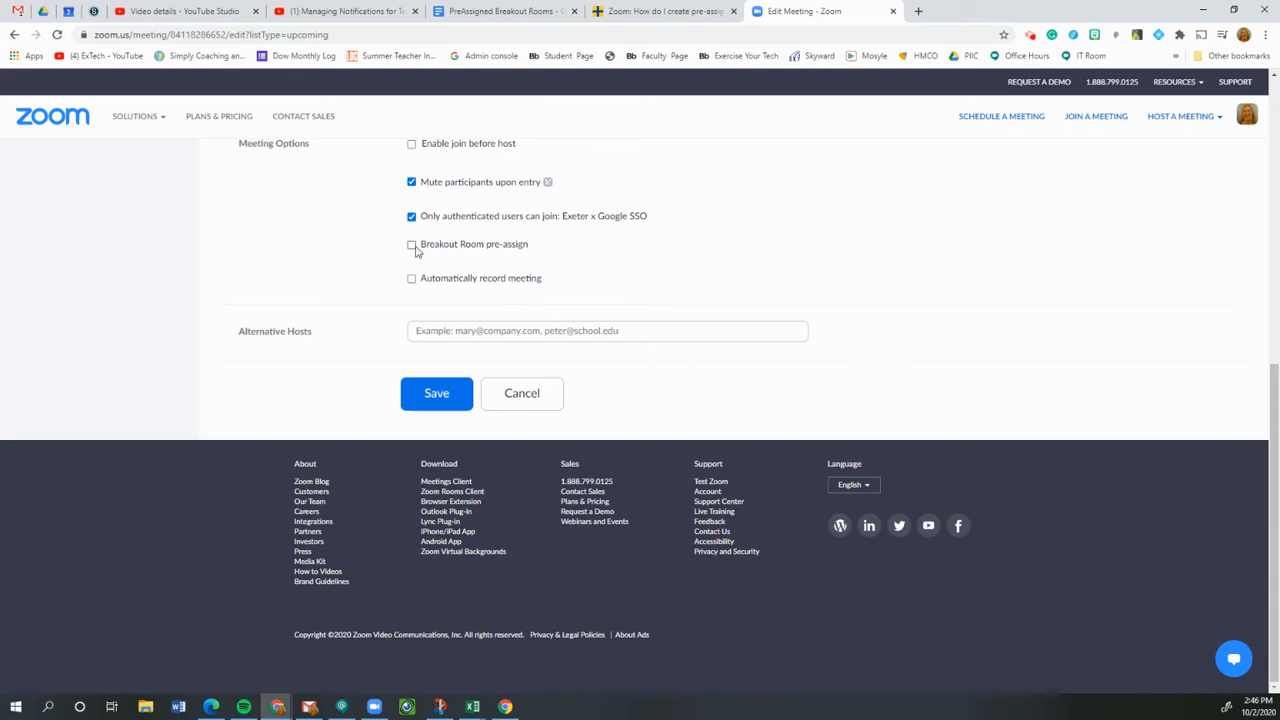
left_click(411, 249)
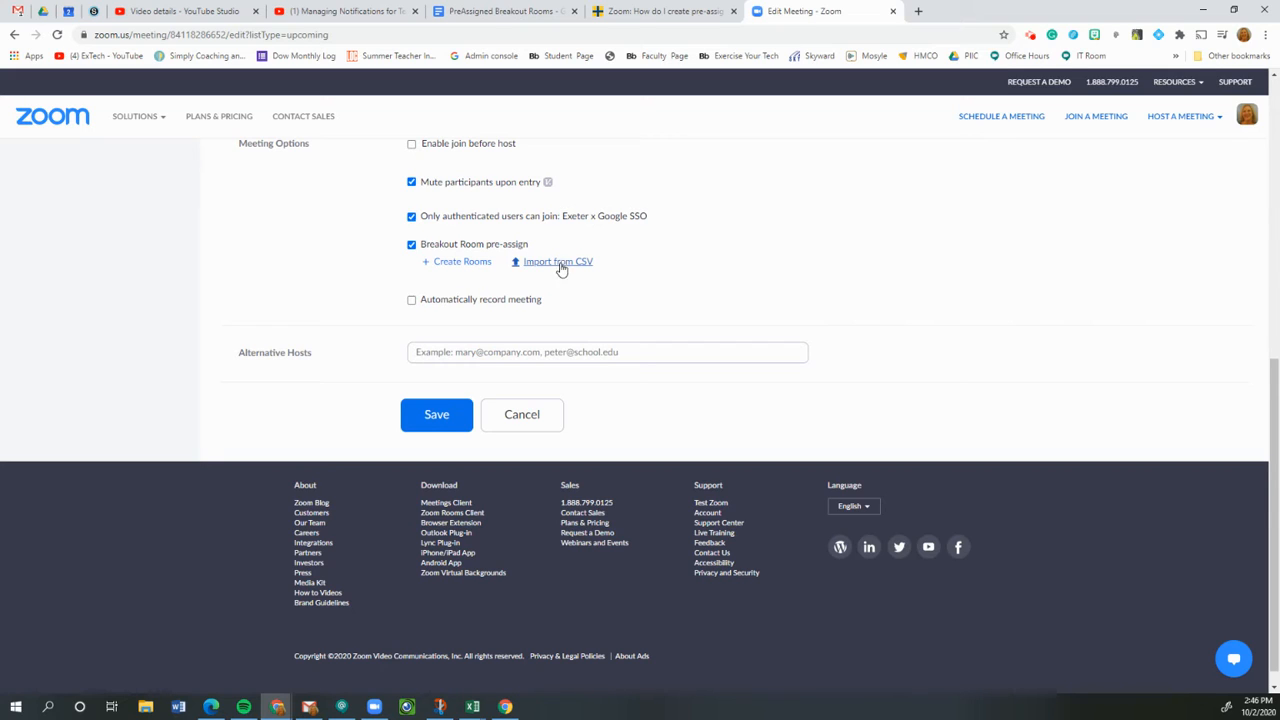
Create rooms manually, adding four empty rooms, Breakout Room 1 through Breakout Room 4.
left_click(455, 263)
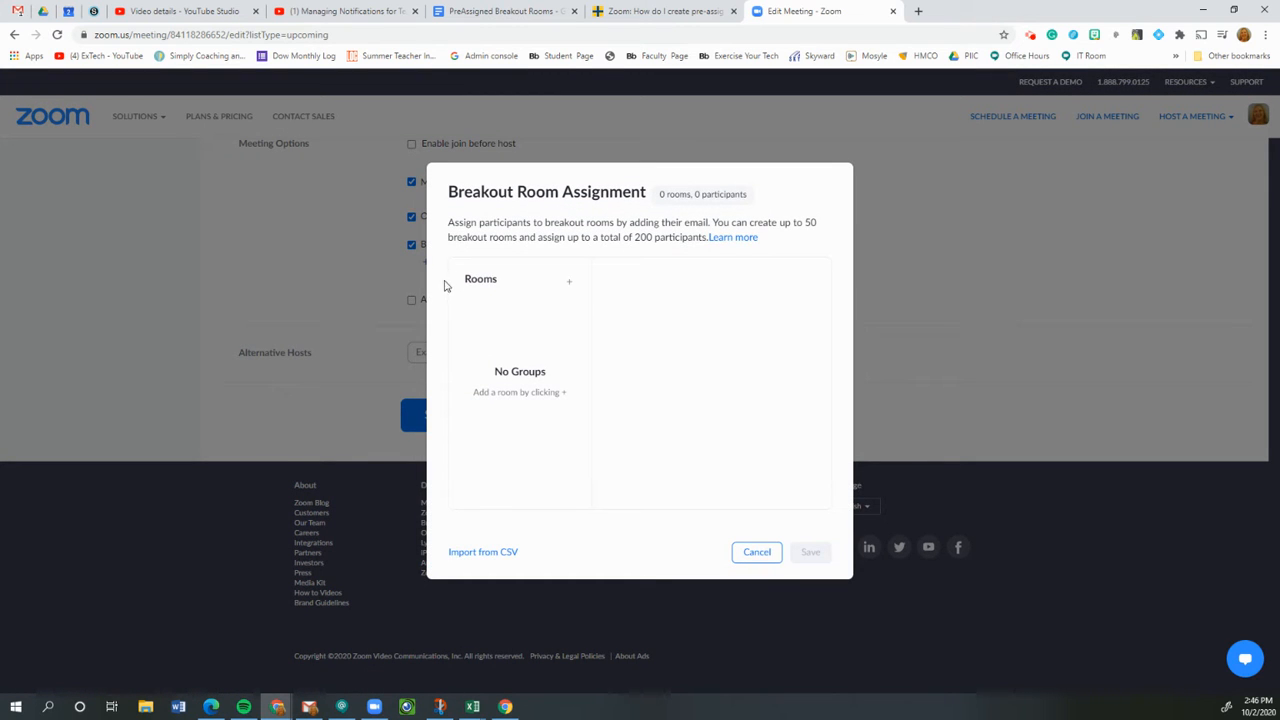
left_click(569, 285)
left_click(569, 285)
left_click(569, 285)
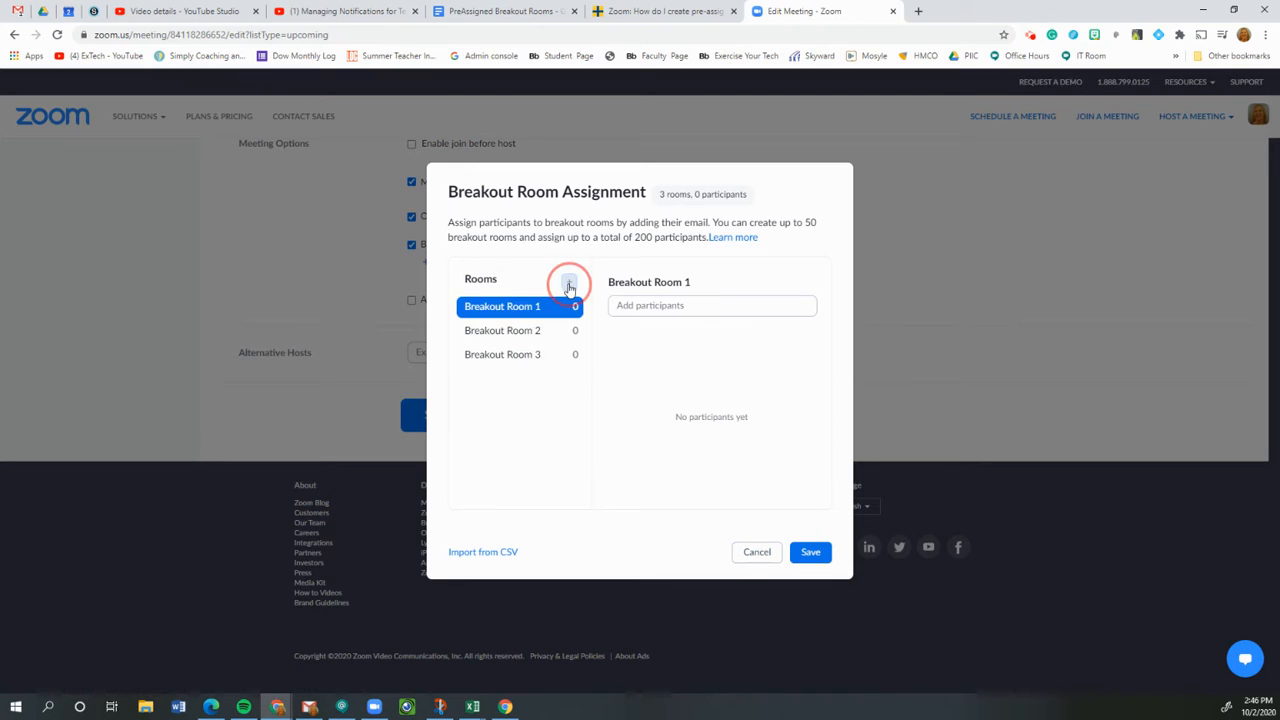
left_click(569, 285)
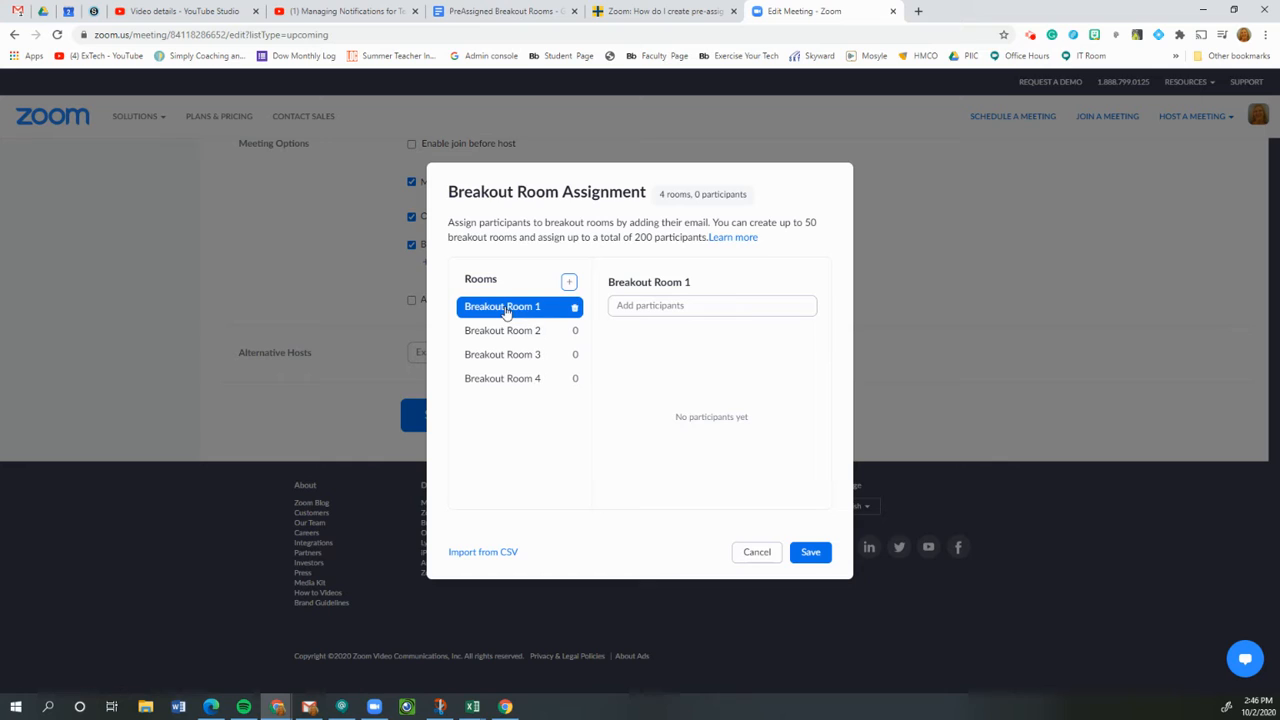
left_click(658, 306)
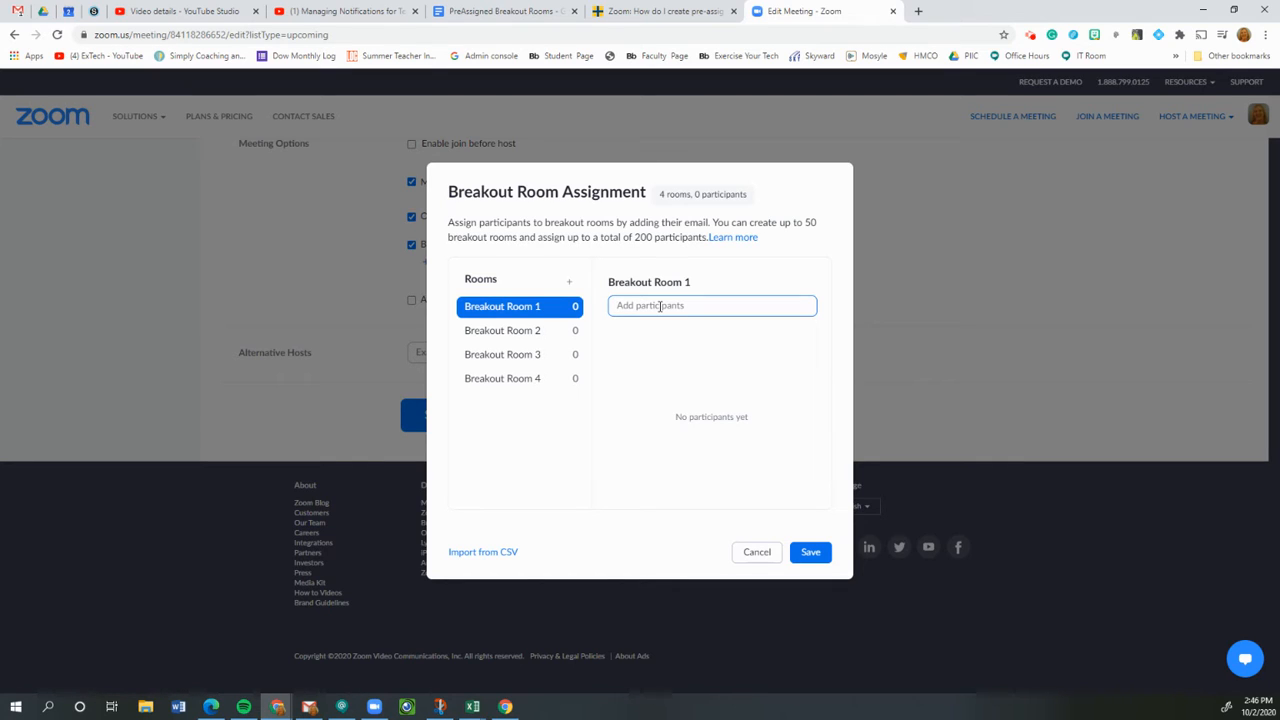
Add two participants' e-mail addresses to Breakout Room 1.
key("Return")
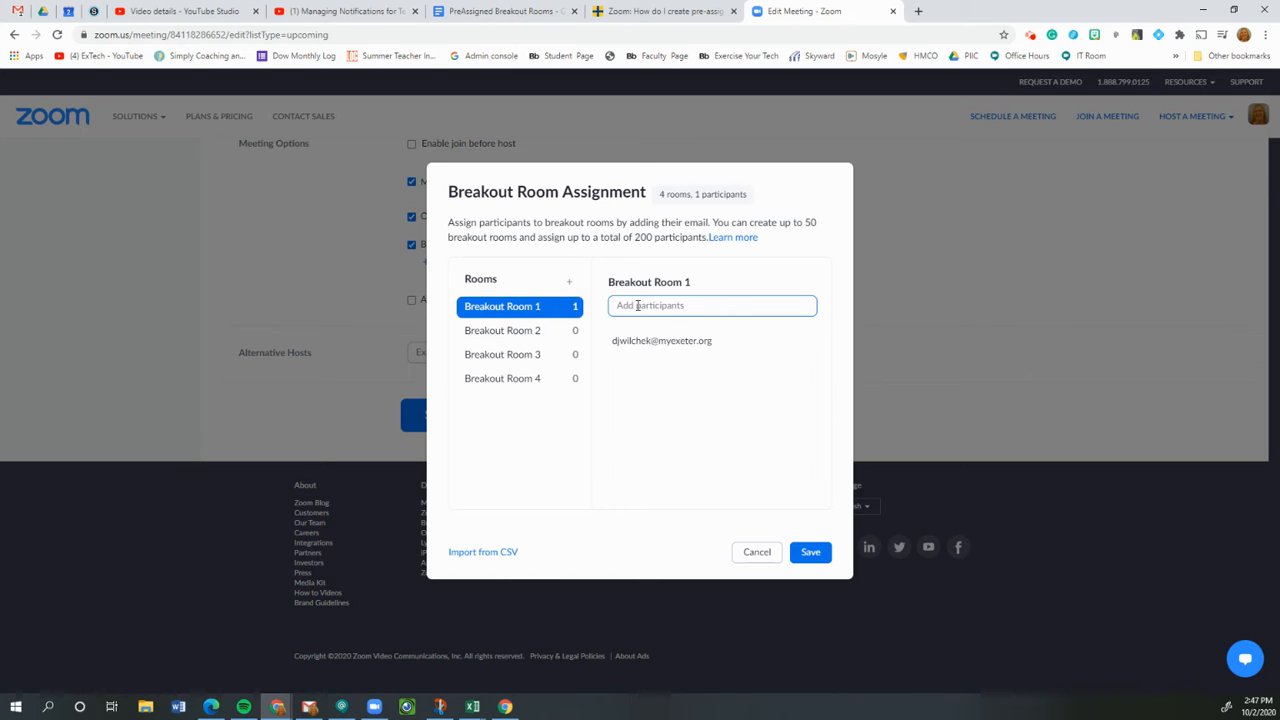
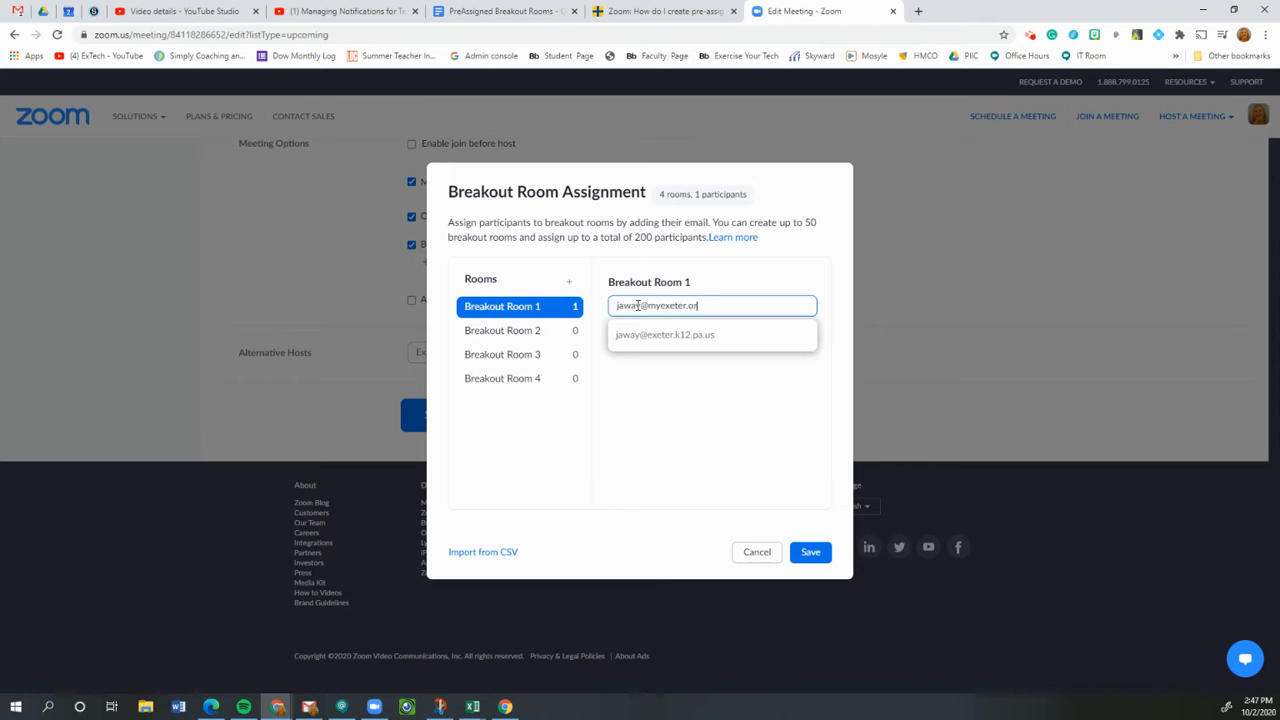
key("Return")
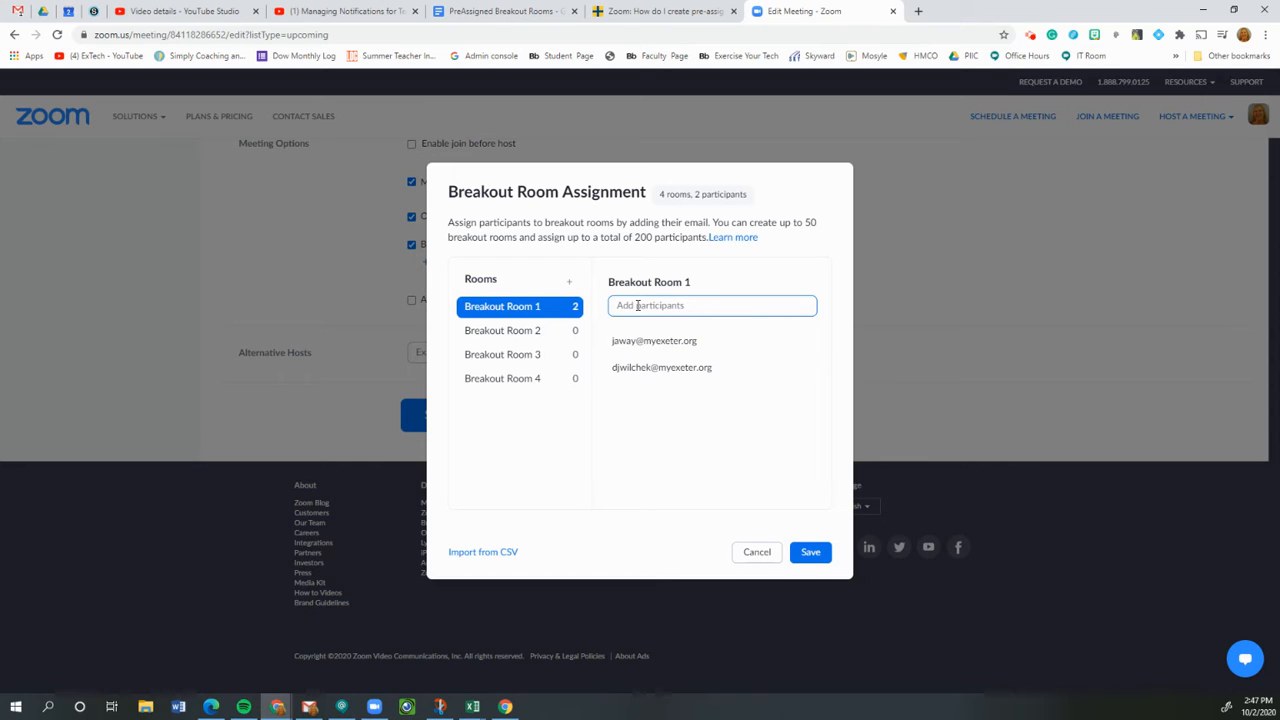
Select Breakout Room 2 and add one participant's e-mail address to it.
left_click(490, 331)
left_click(653, 306)
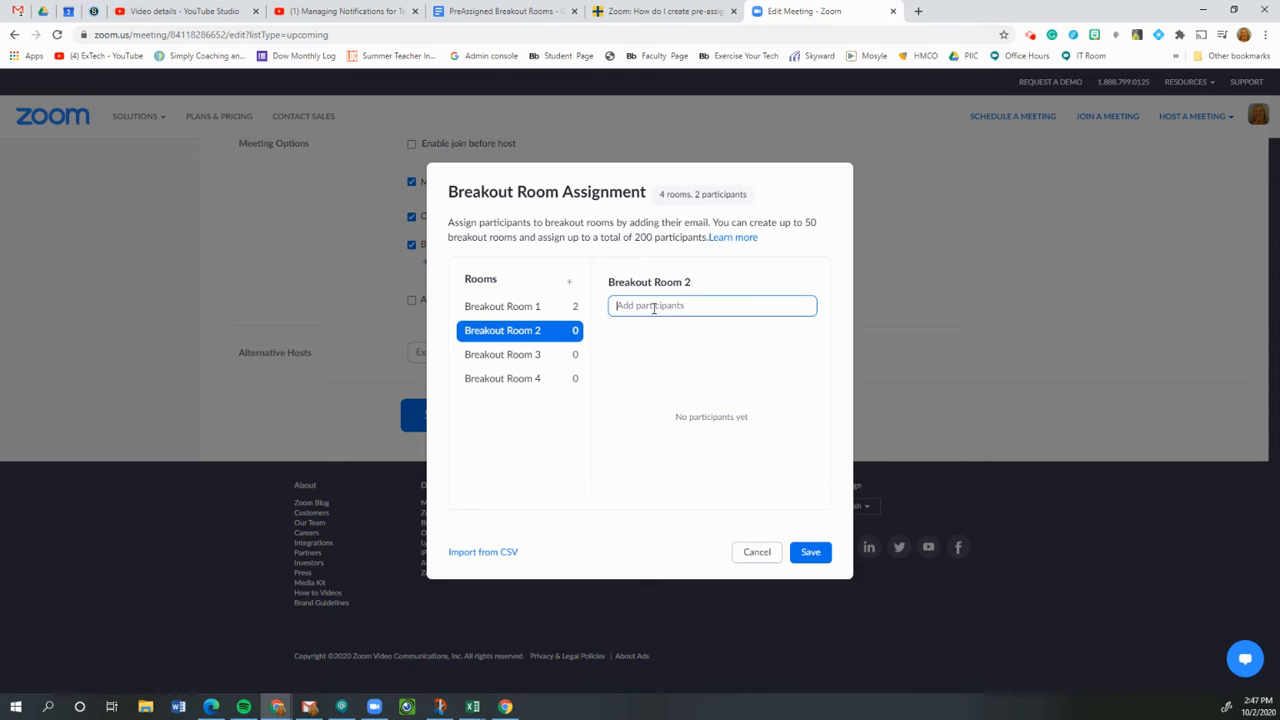
key("Return")
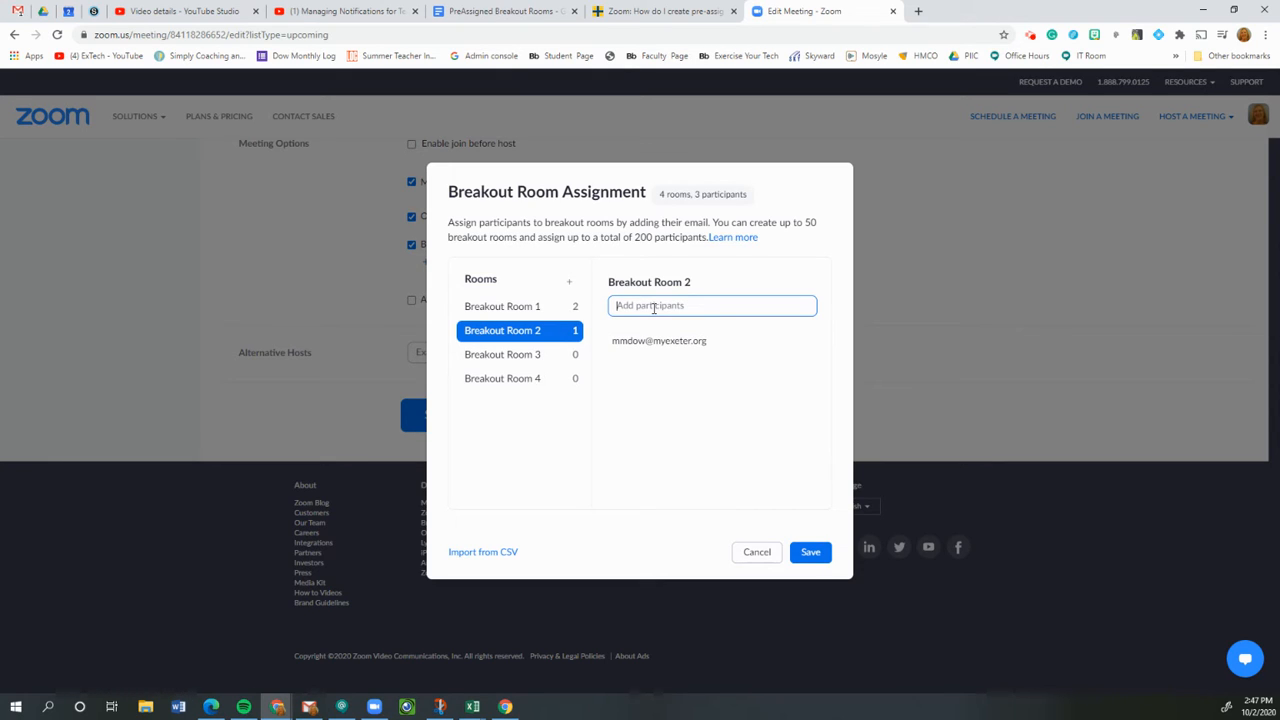
mouse_move(506, 393)
Discard the manual rooms, download the breakout-room CSV template and open it in Excel.
left_click(750, 554)
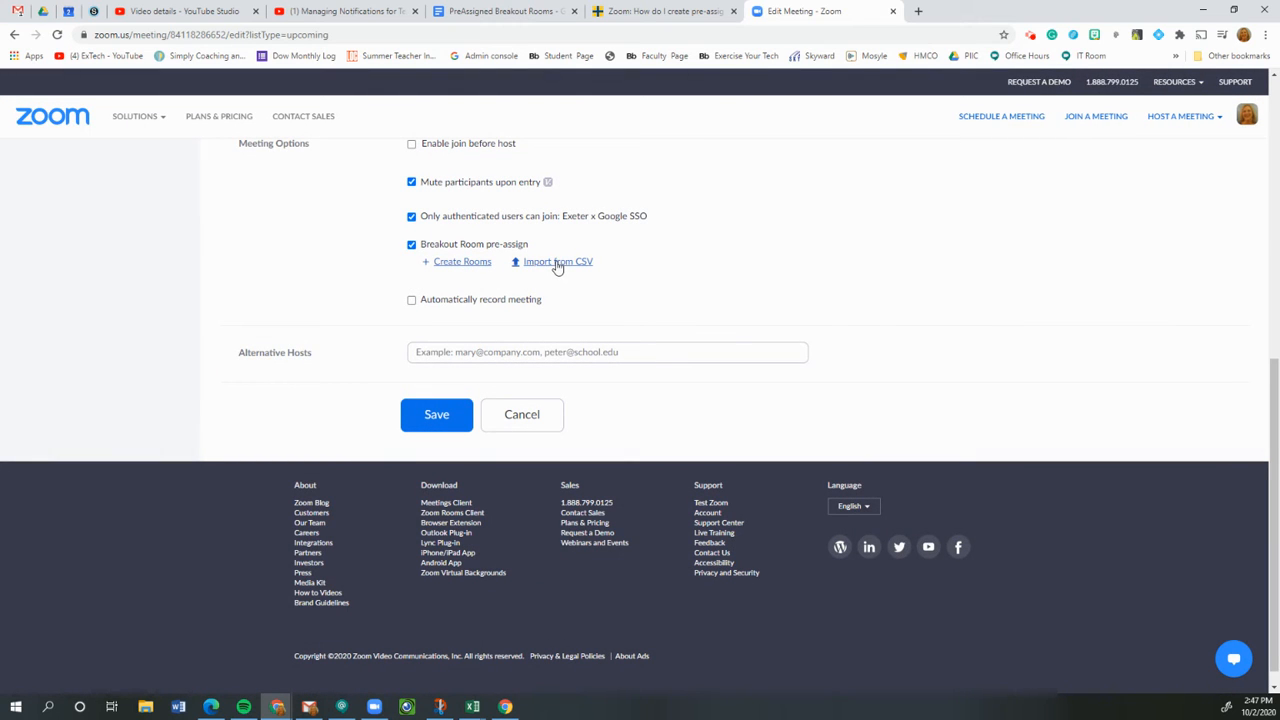
left_click(557, 263)
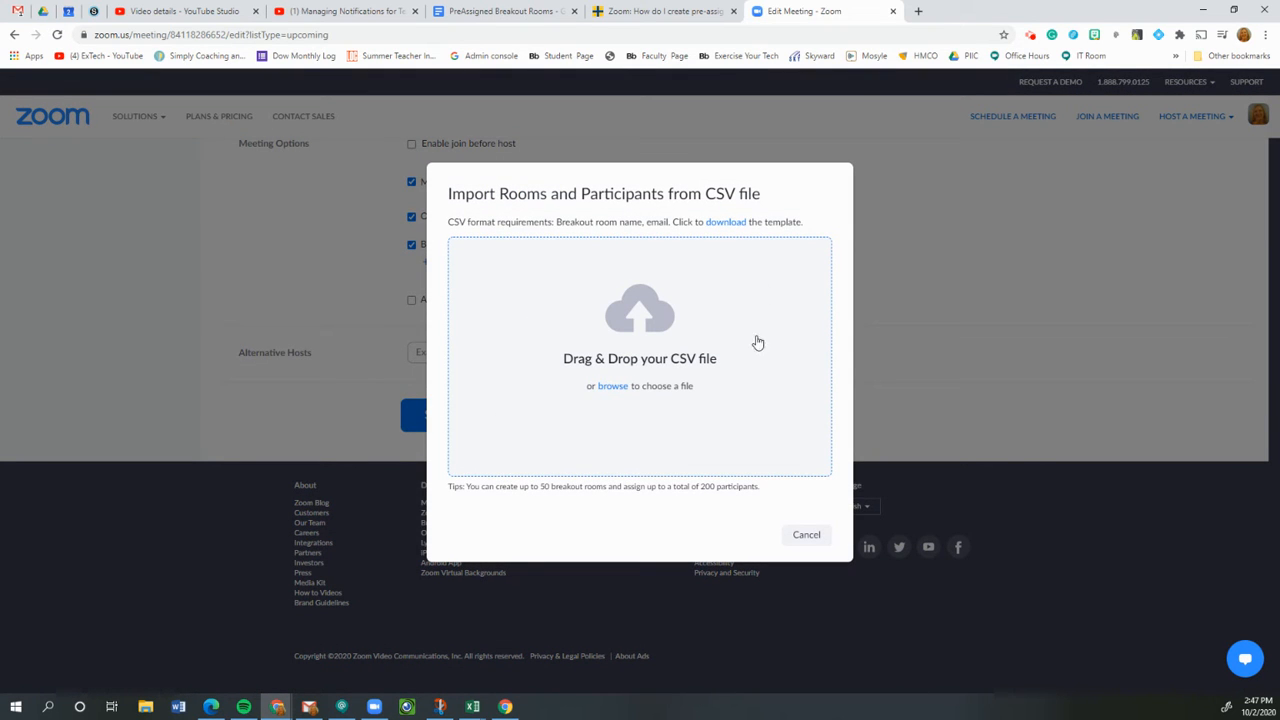
left_click(725, 222)
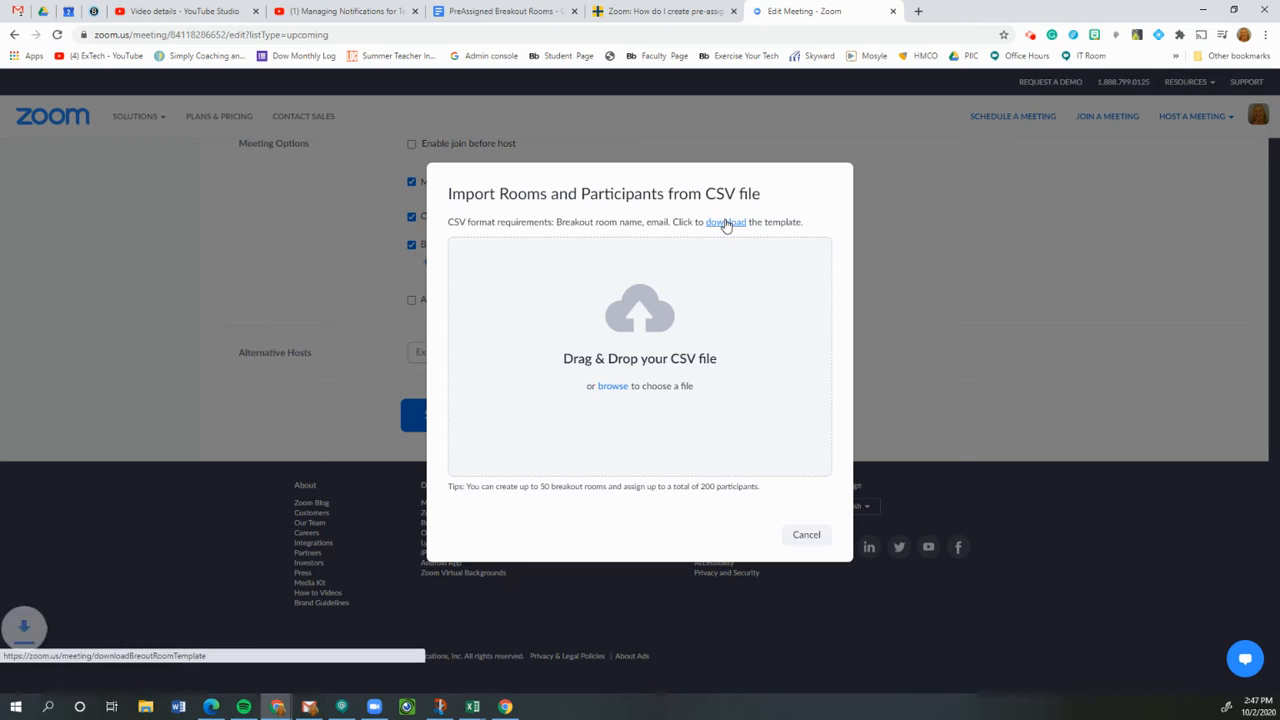
left_click(72, 680)
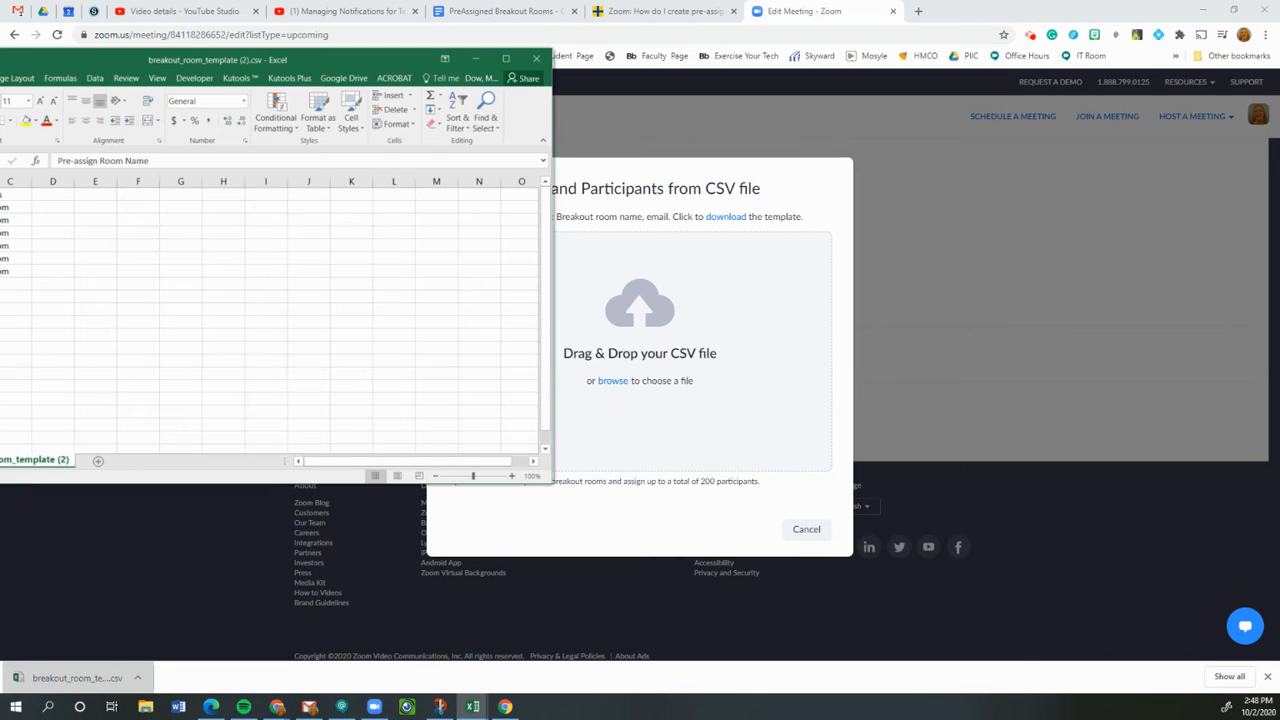
Maximize the template, widen column B, and enter the first participant's e-mail in B2.
double_click(255, 62)
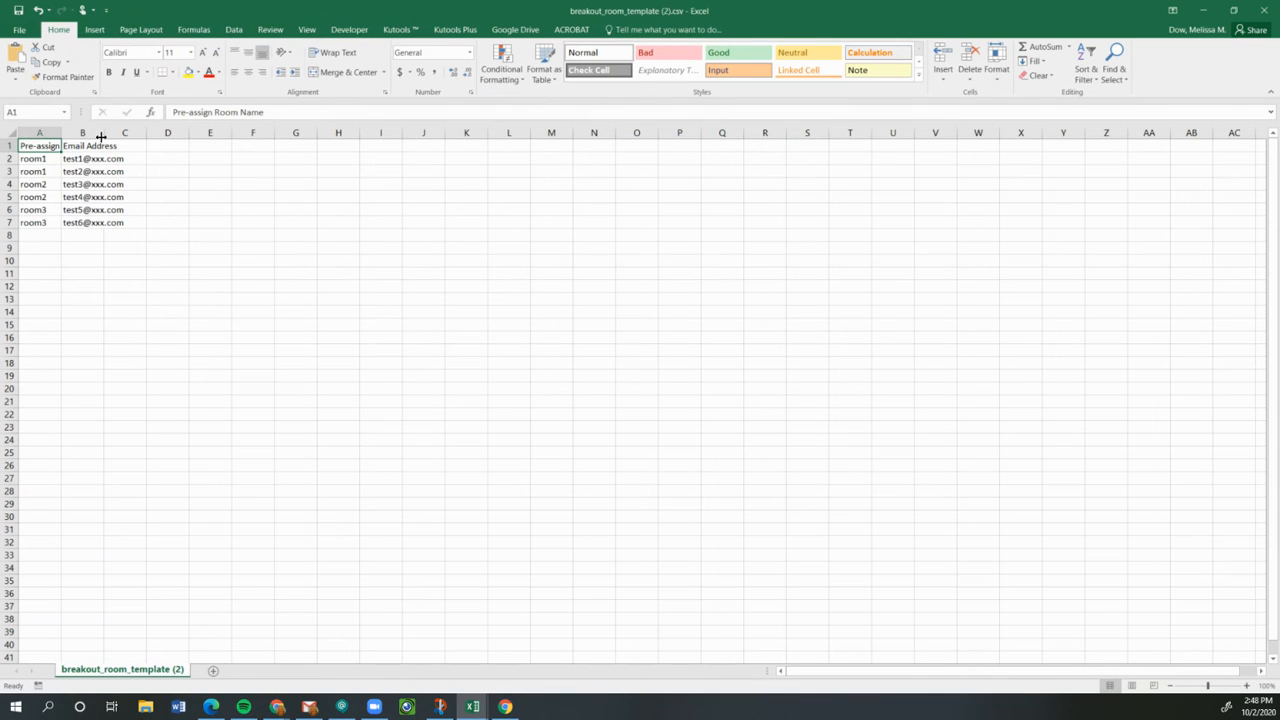
left_click_drag(103, 133, 144, 139)
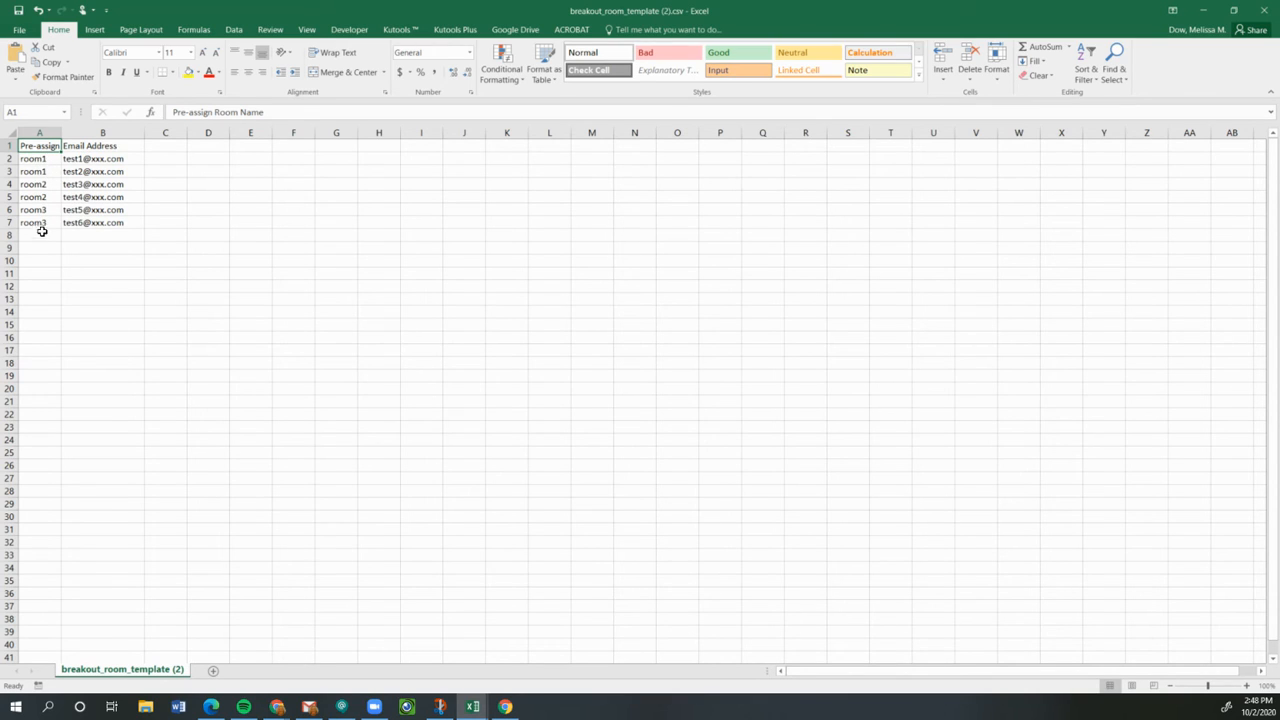
left_click(78, 160)
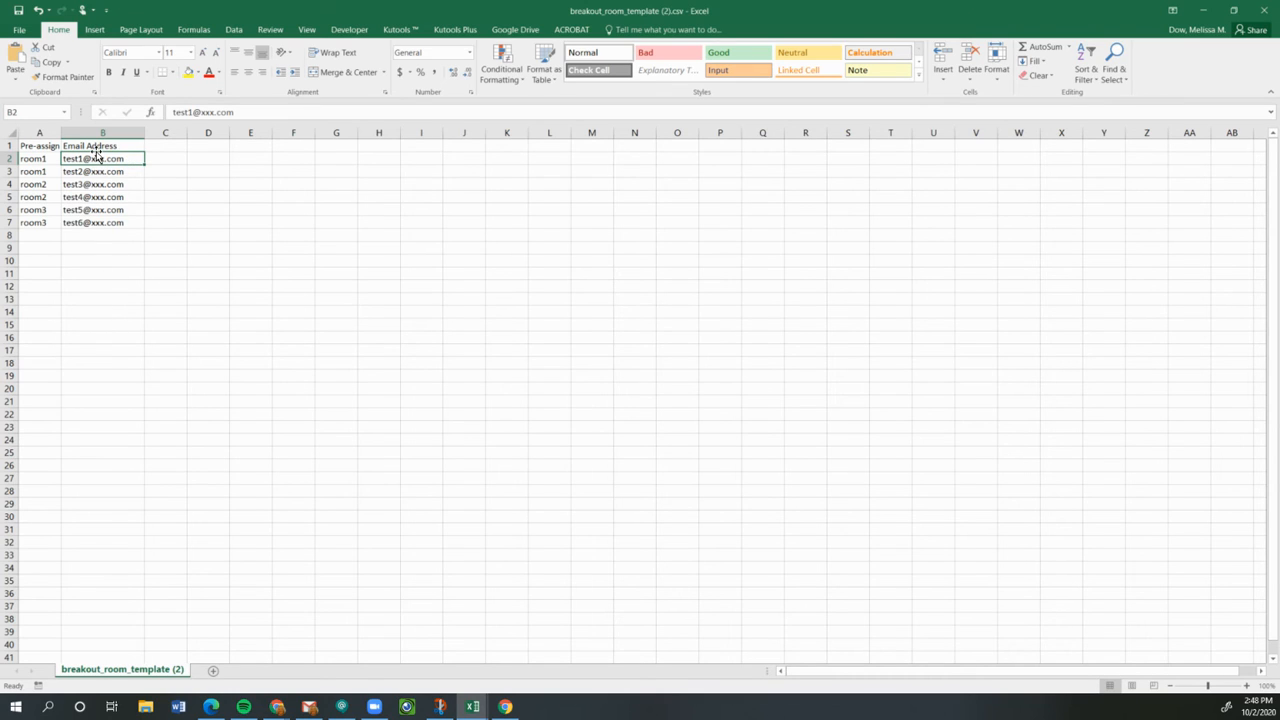
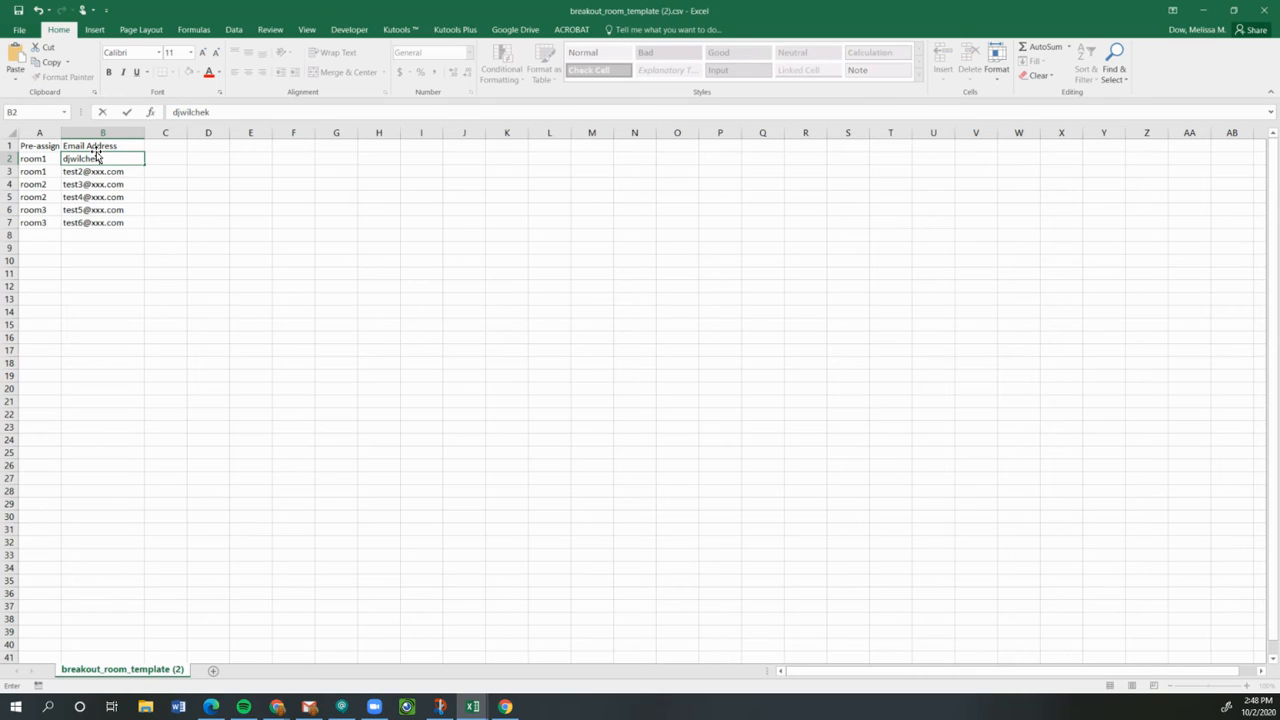
key("Return")
Enter the second and third participants' e-mail addresses in cells B3 and B4.
type("jaw")
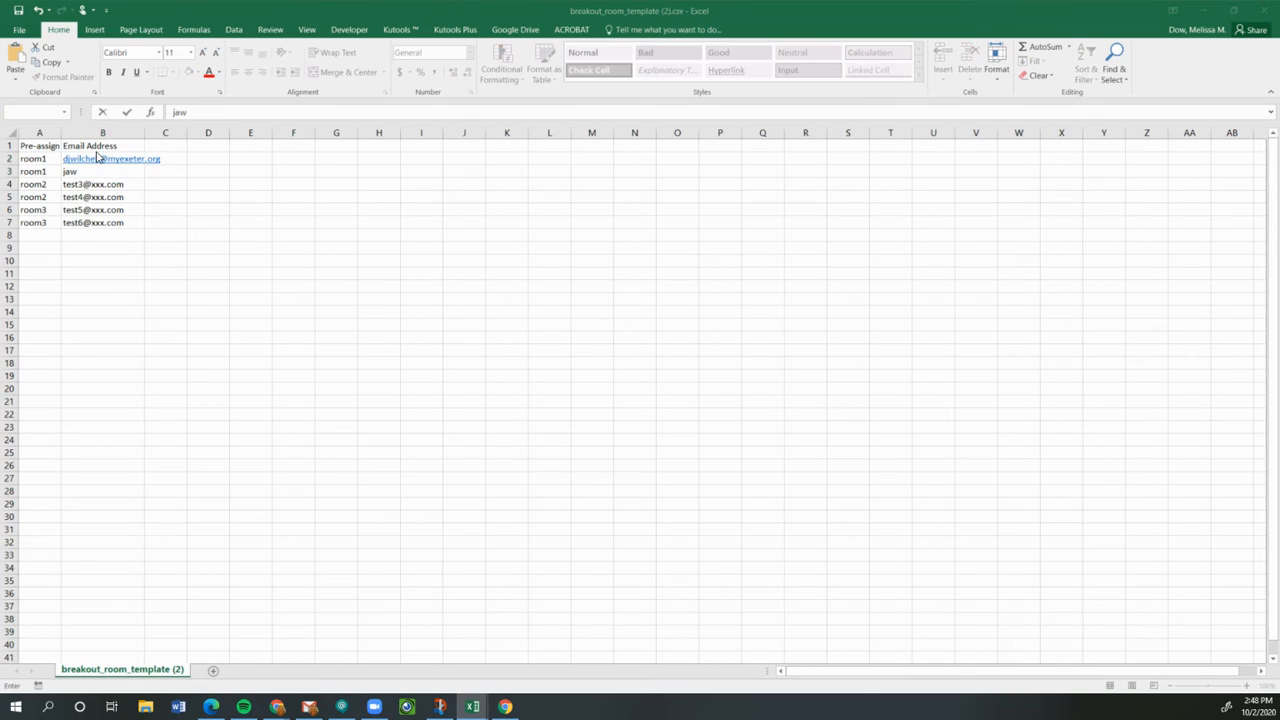
double_click(98, 171)
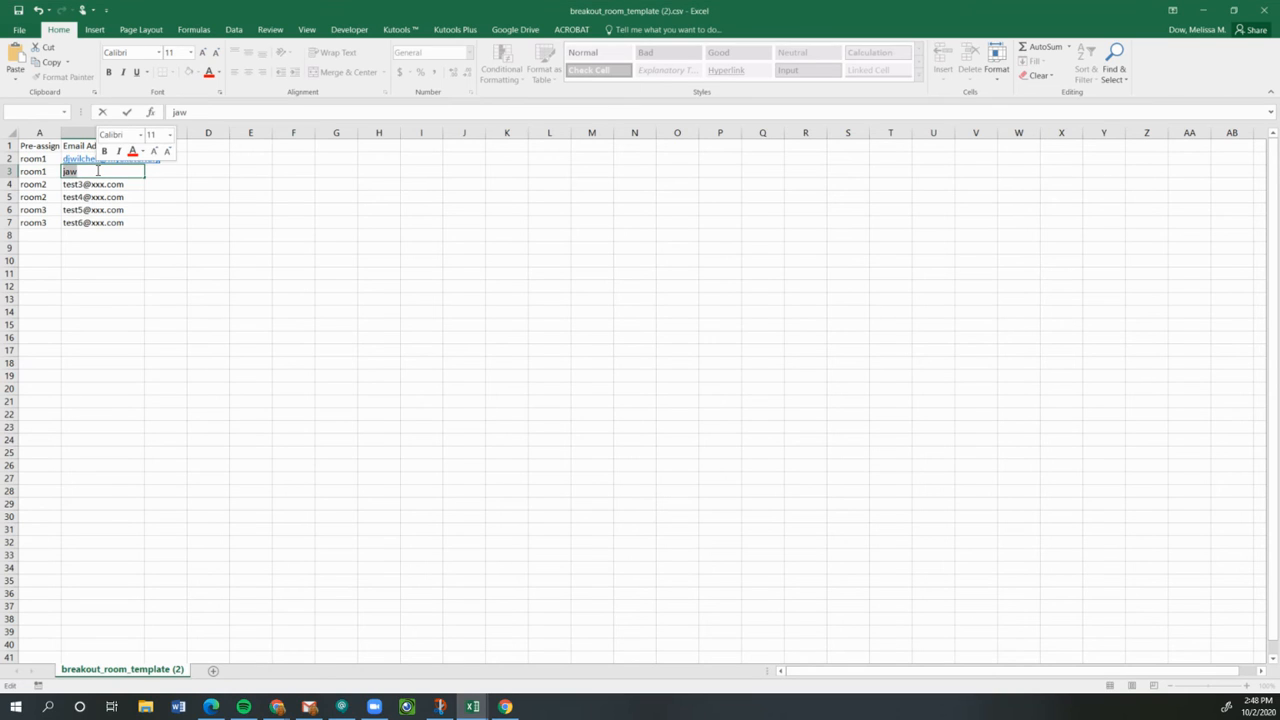
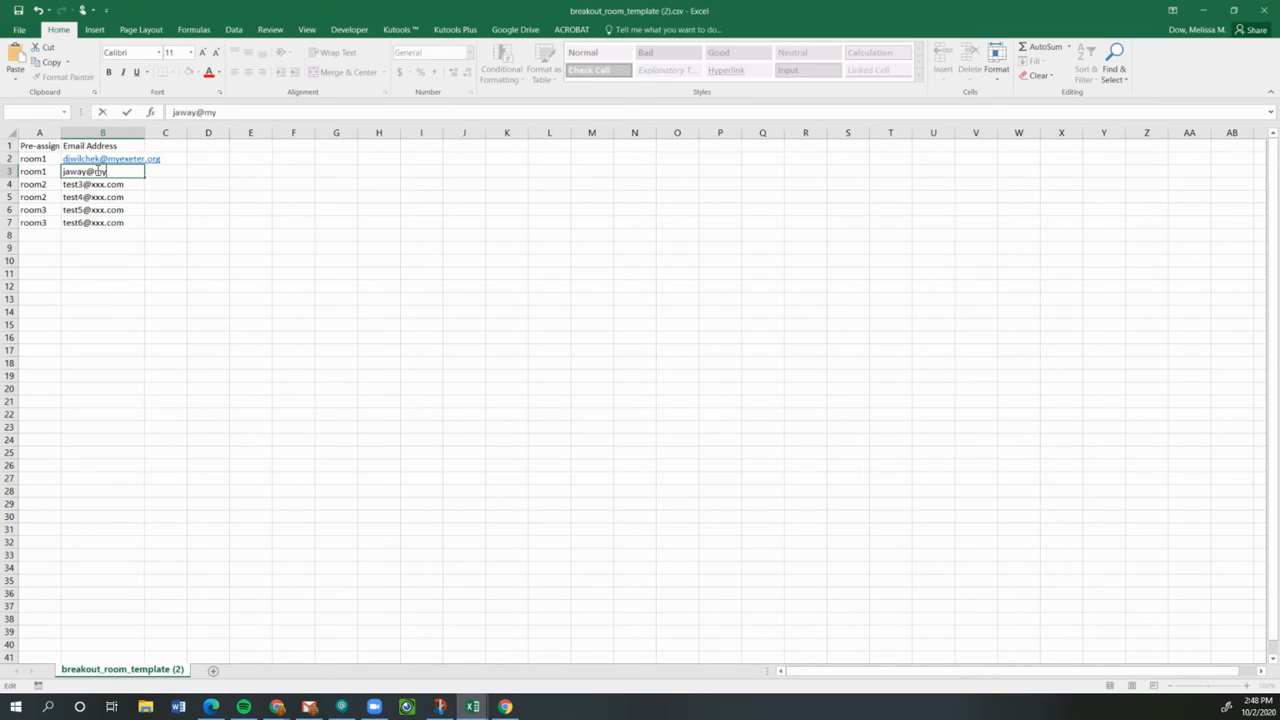
key("Return")
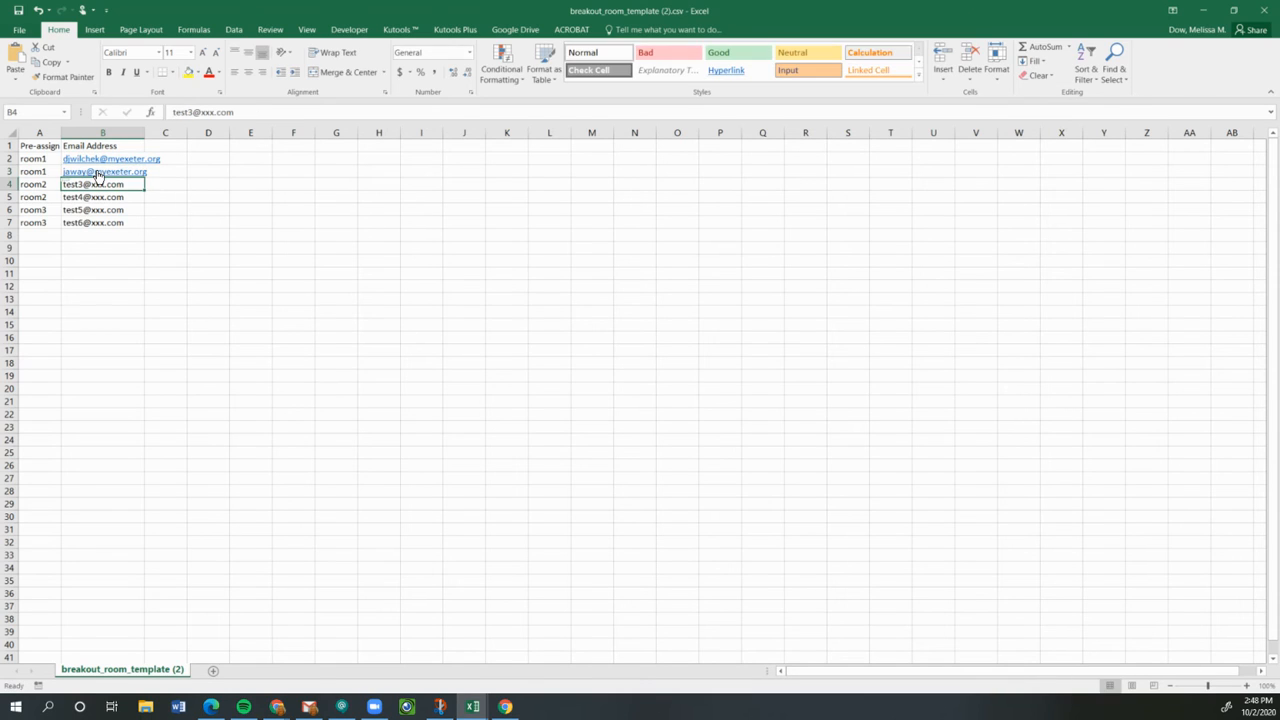
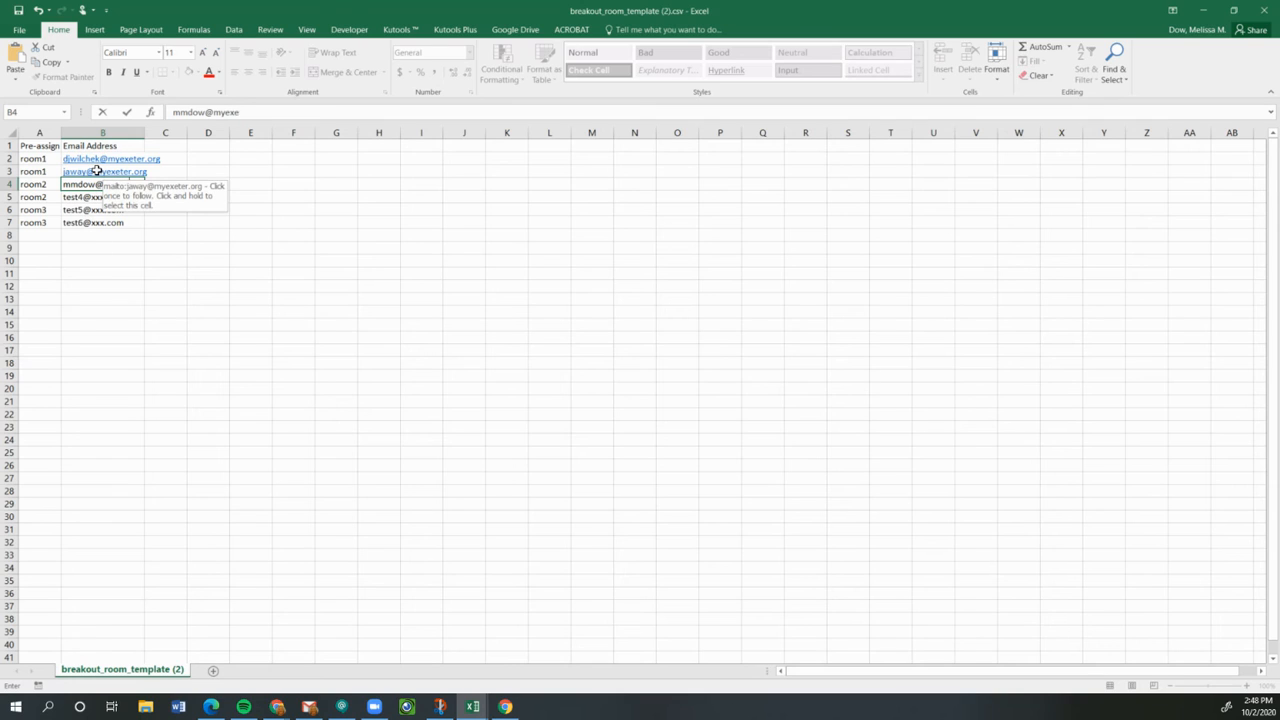
key("Return")
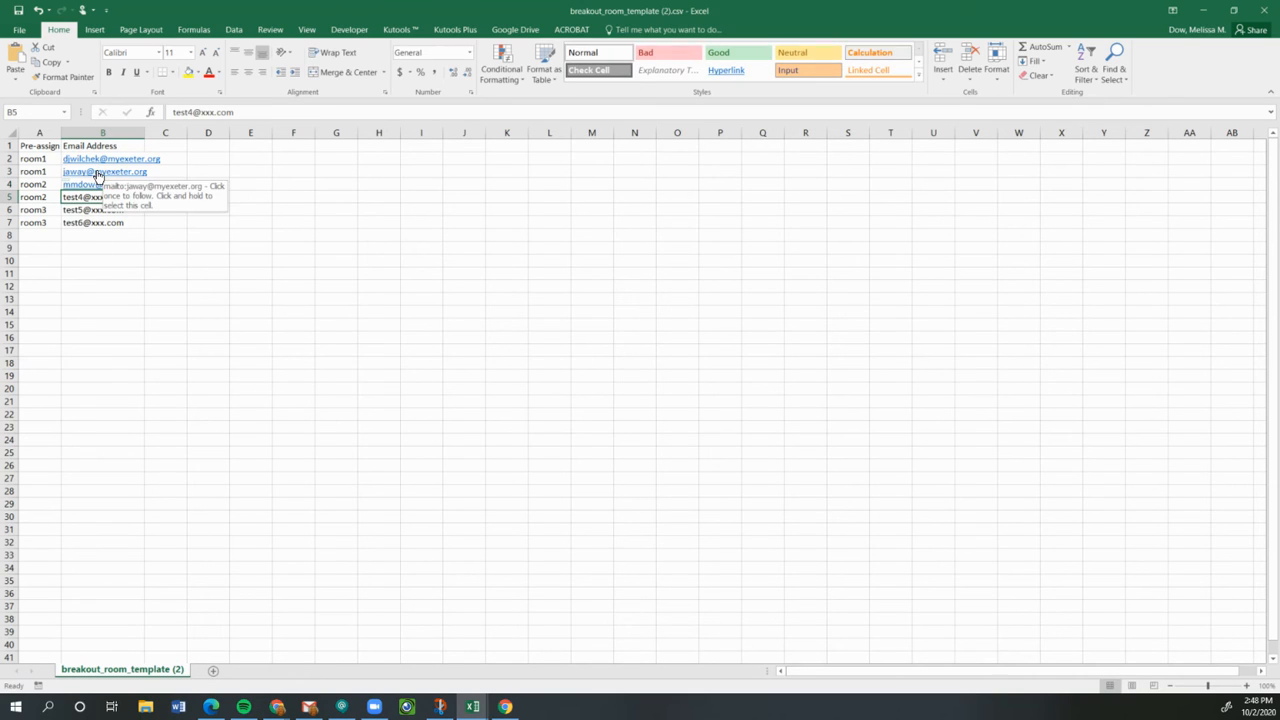
Clear the sample rows 5–7 and rename the rooms in A3 and A4 to room2 and room3.
left_click_drag(72, 228, 30, 199)
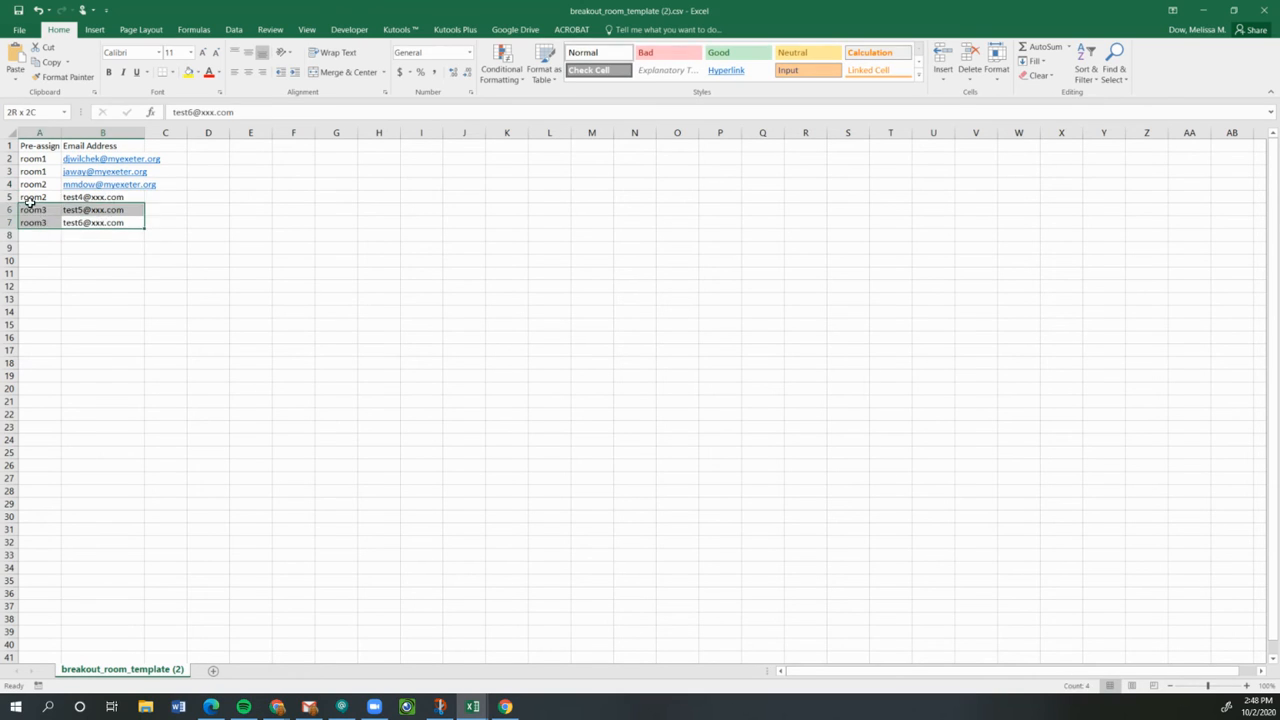
key("Delete")
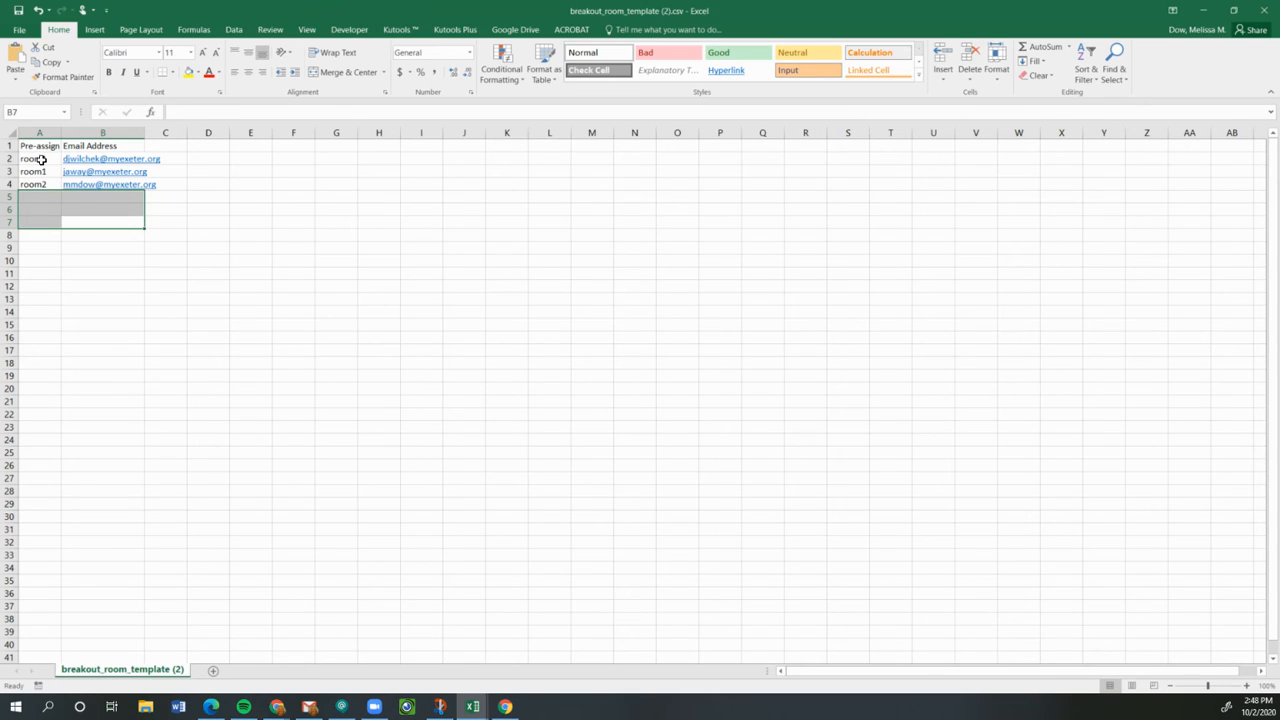
left_click(42, 157)
left_click(40, 176)
double_click(41, 173)
key("BackSpace")
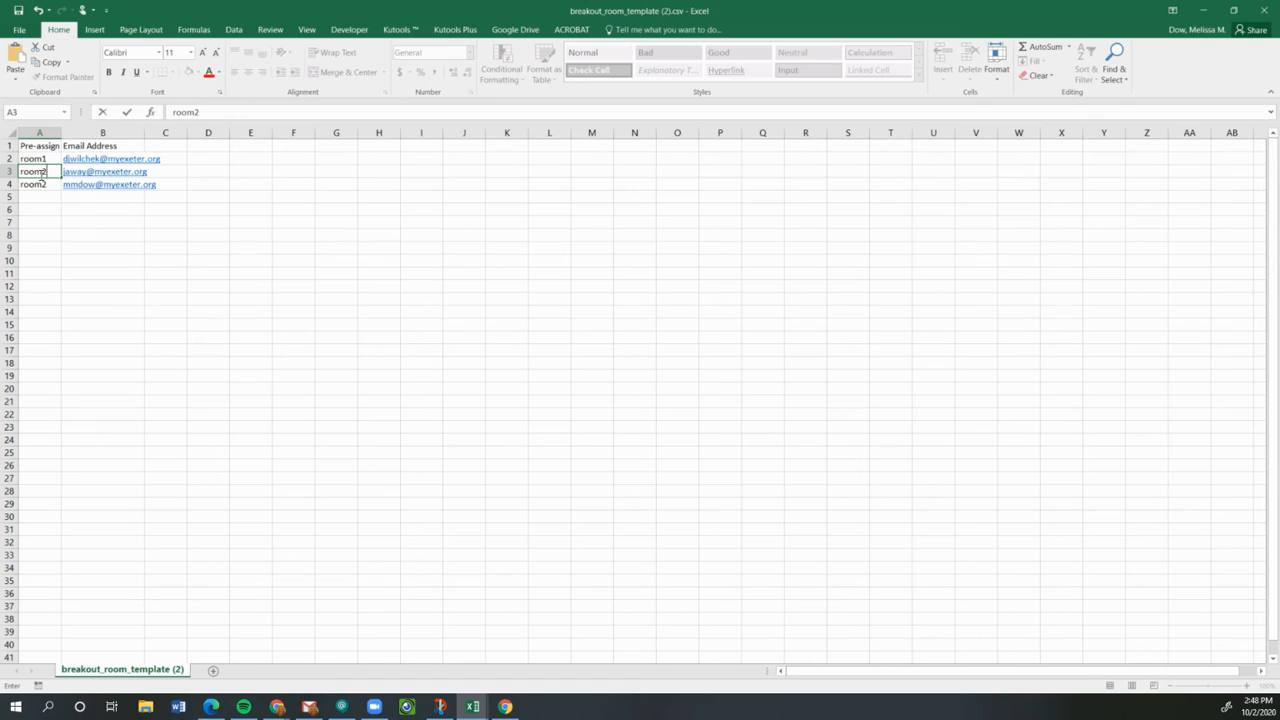
type("2")
left_click(45, 184)
type("roo")
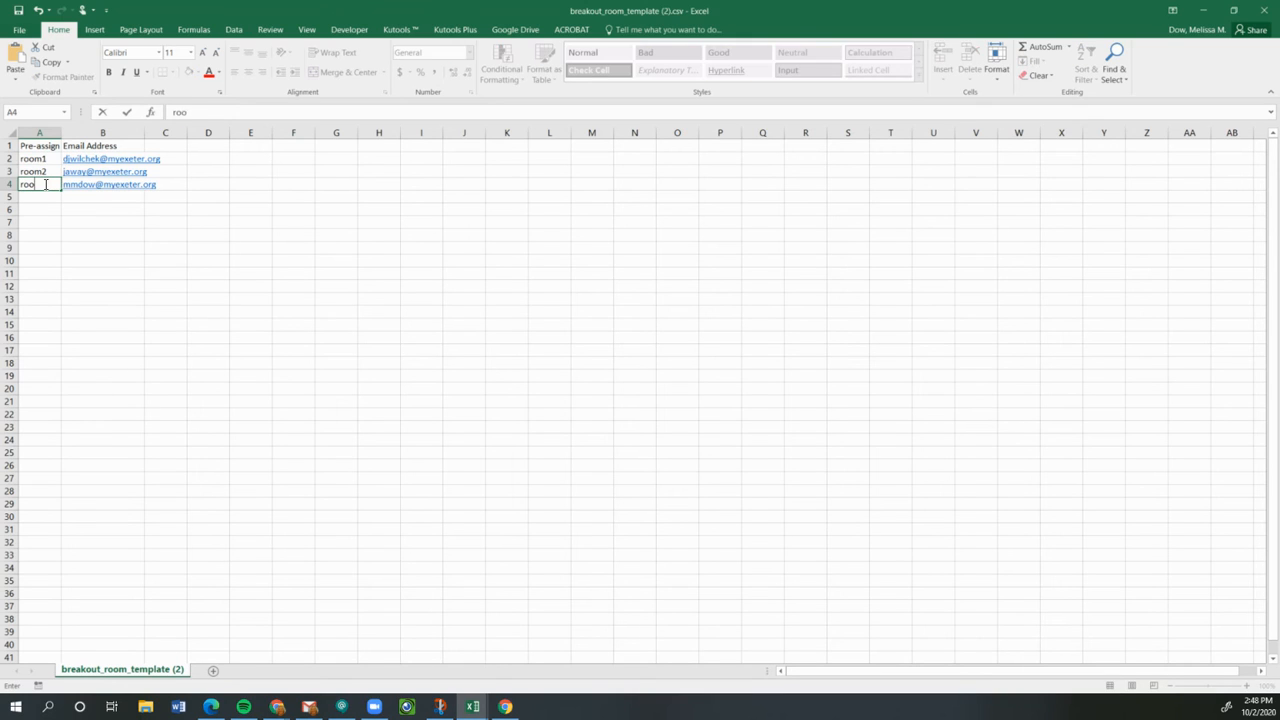
key("Return")
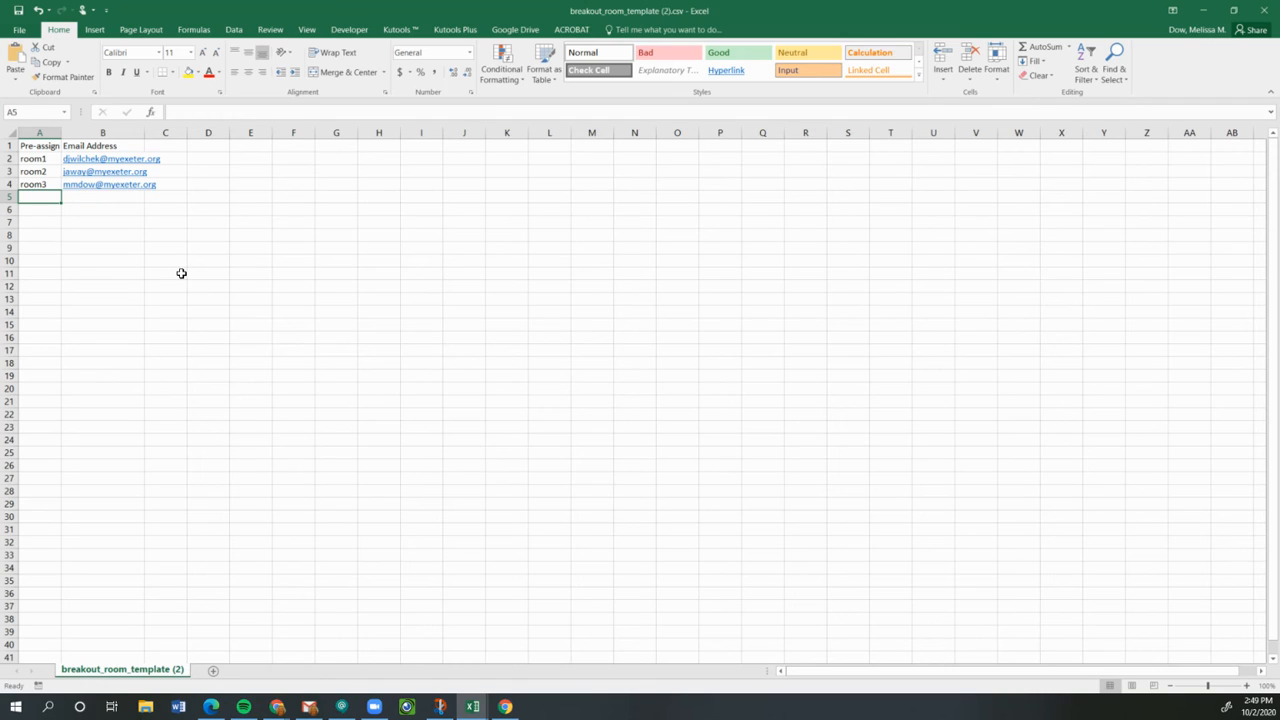
Save the sheet to Downloads as DowBreakout in CSV (Comma delimited) format, keeping CSV.
left_click(19, 33)
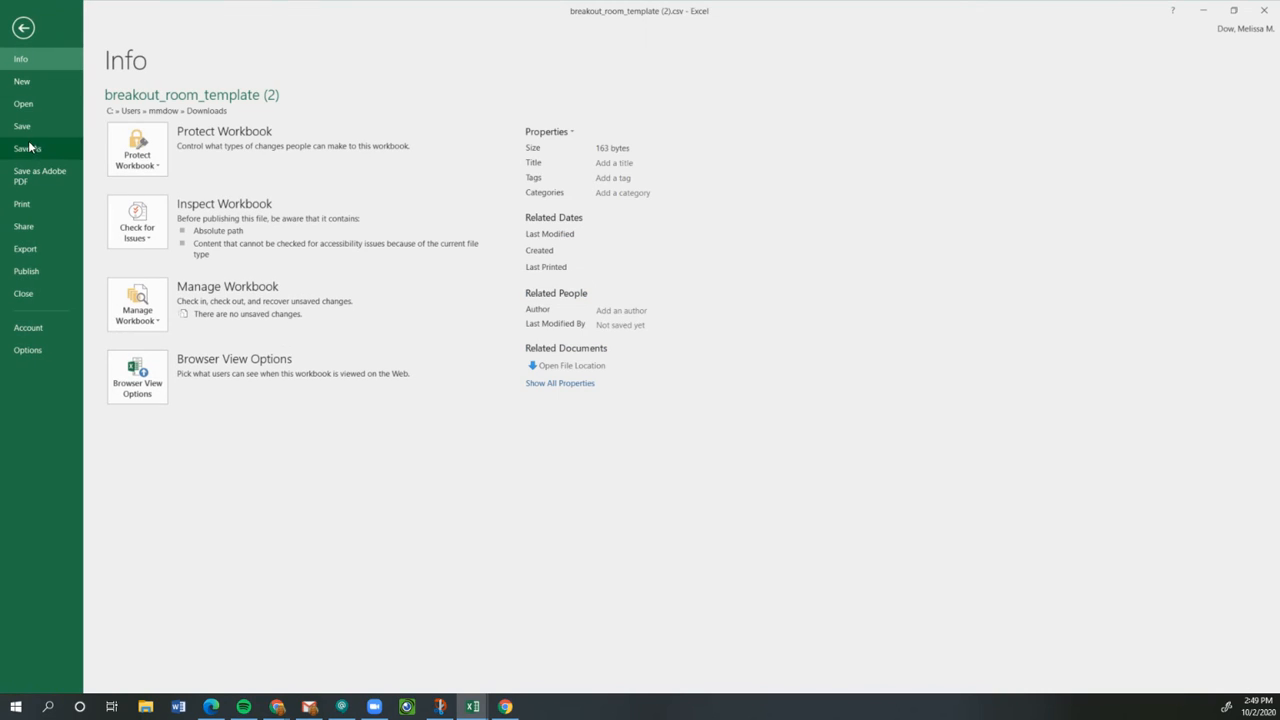
left_click(28, 148)
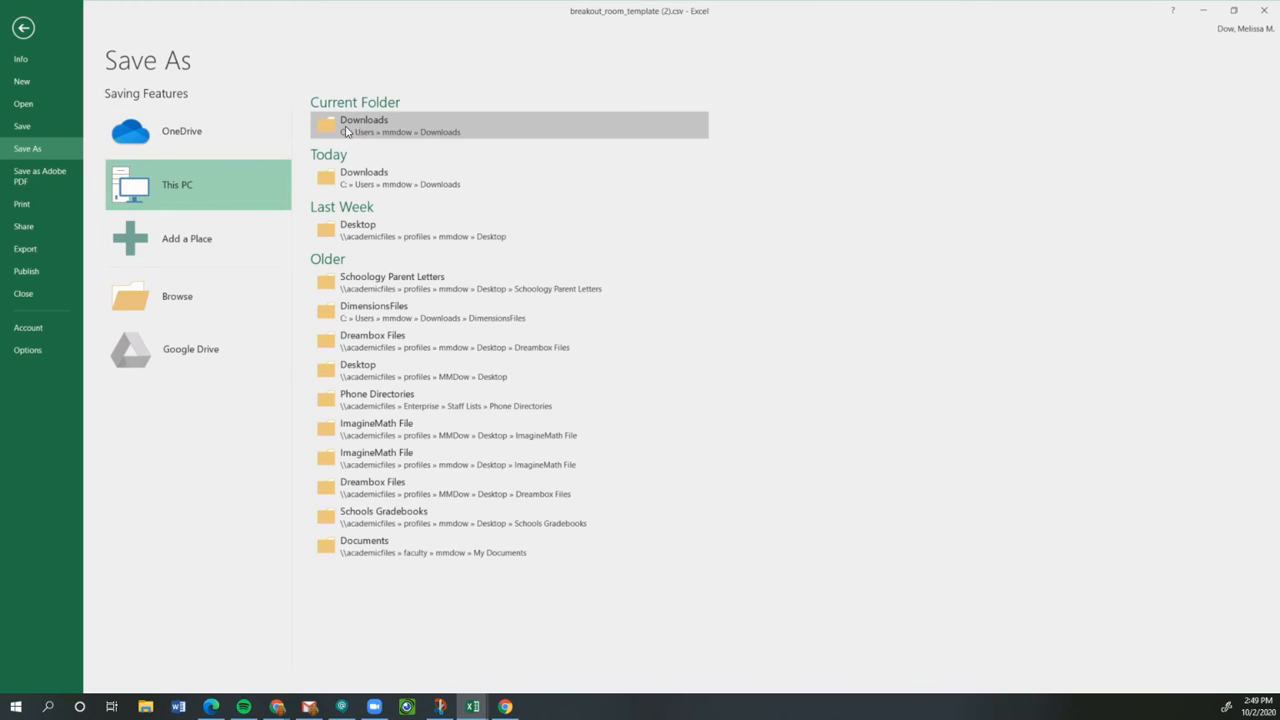
left_click(362, 121)
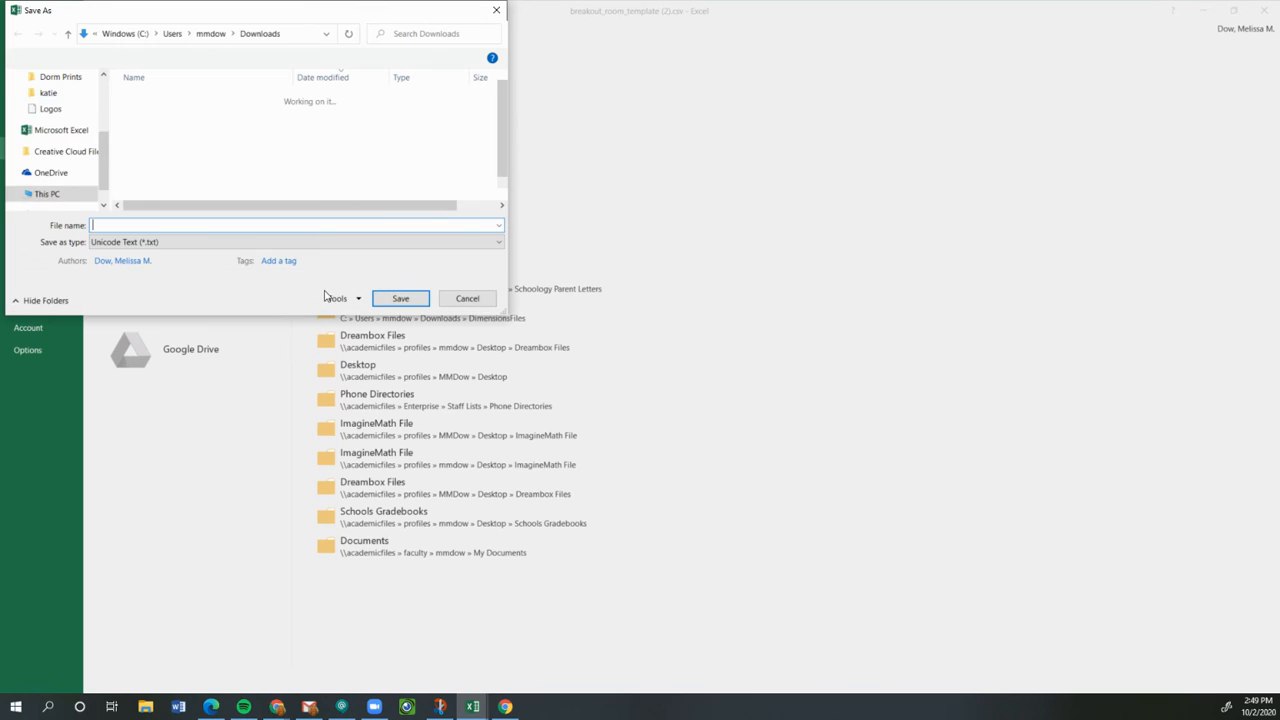
left_click(153, 243)
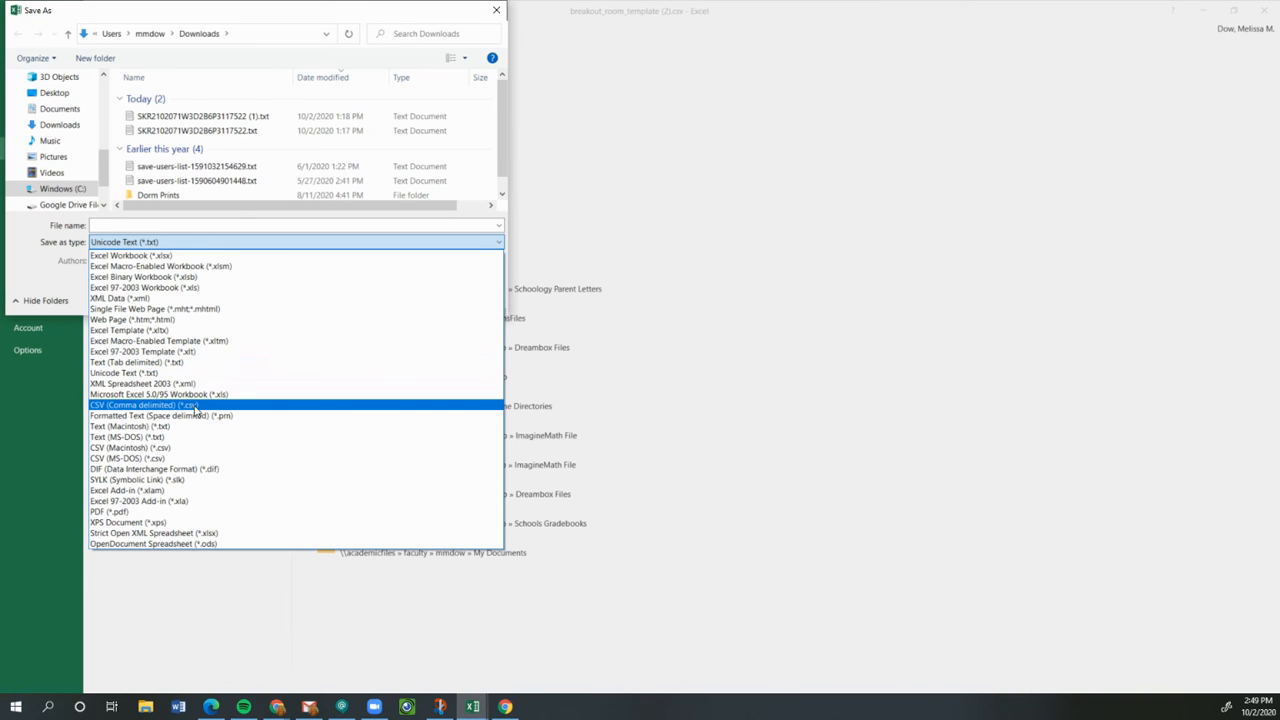
left_click(152, 406)
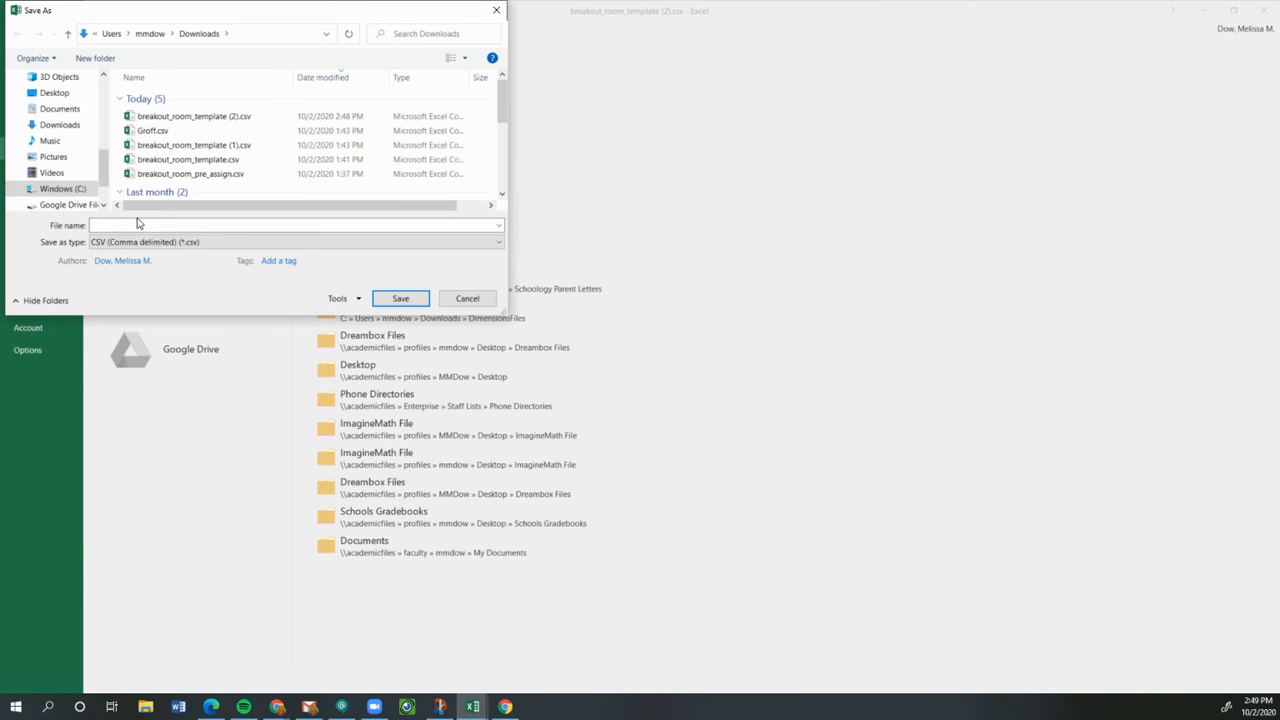
left_click(229, 227)
type("DowBreakout")
key("Return")
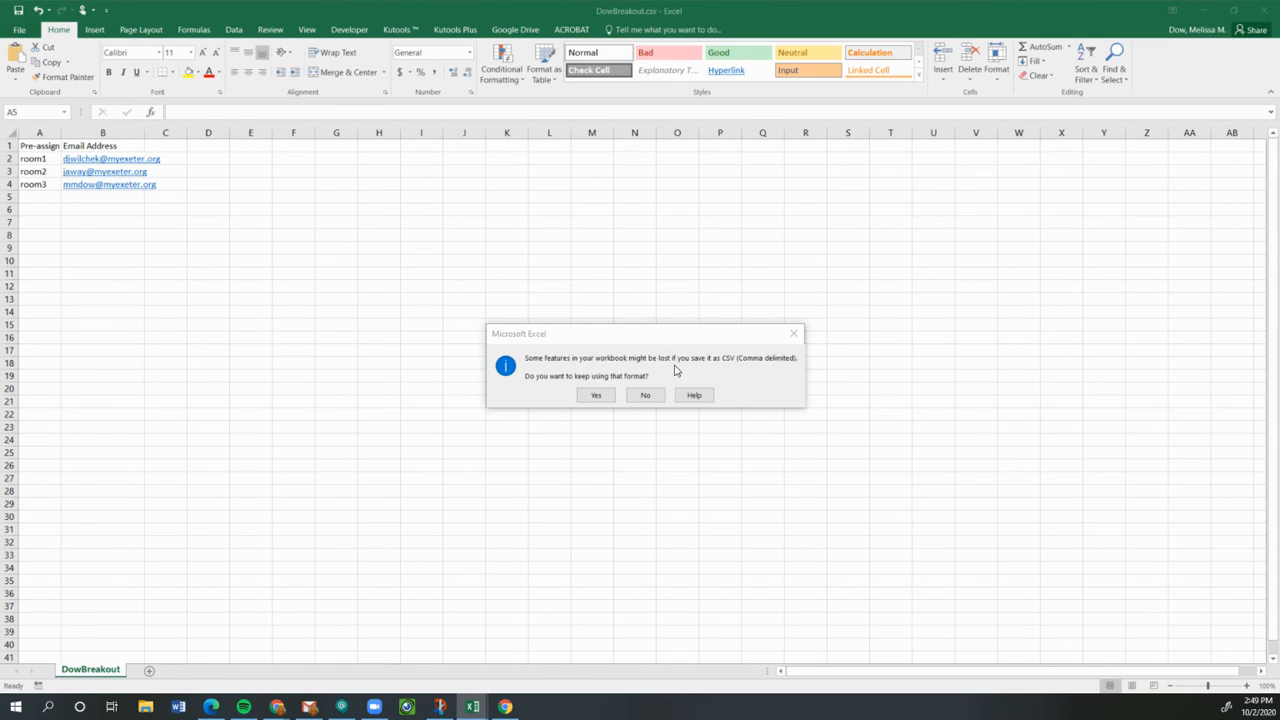
left_click(596, 396)
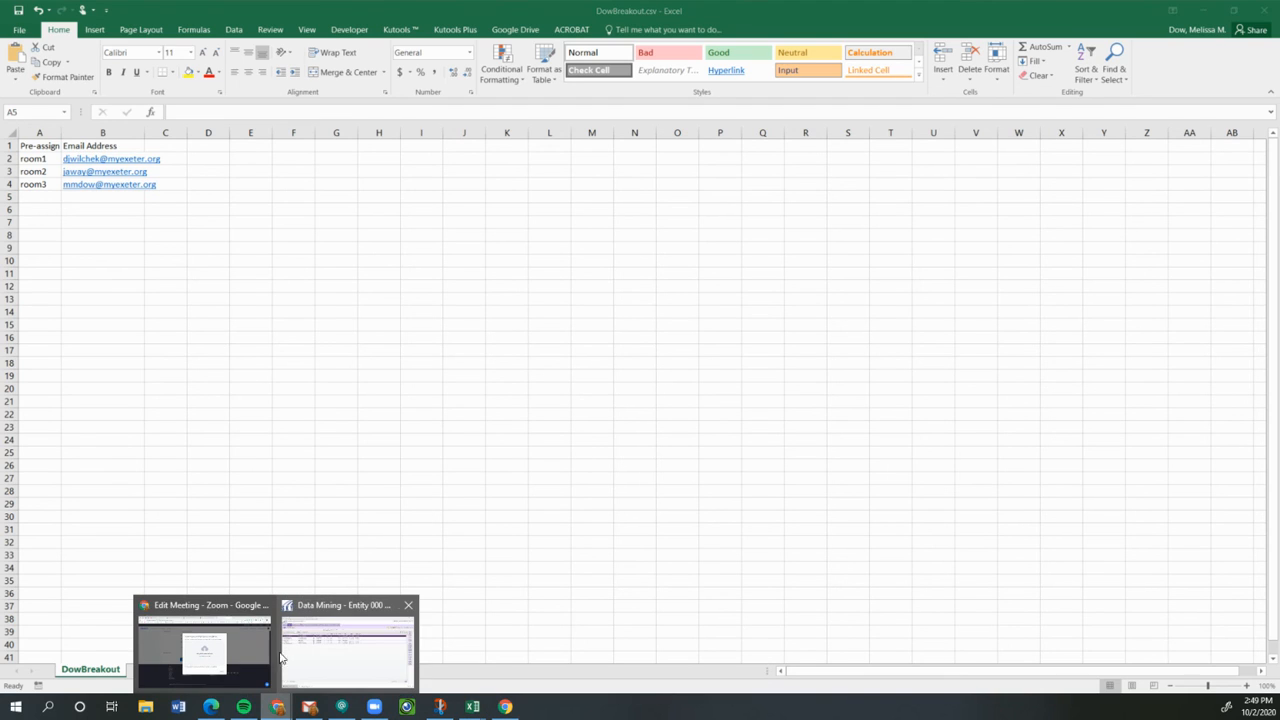
Import DowBreakout.csv from Downloads into Zoom's breakout-room CSV import dialog.
left_click(237, 646)
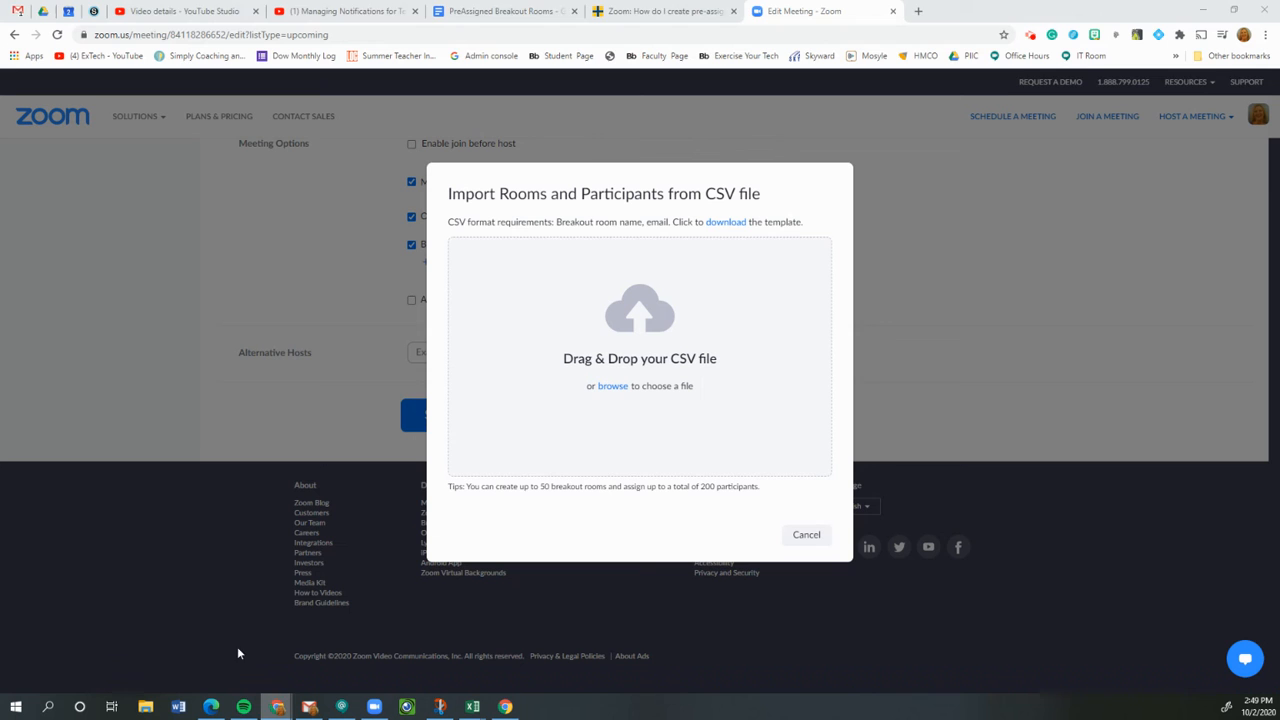
left_click(610, 389)
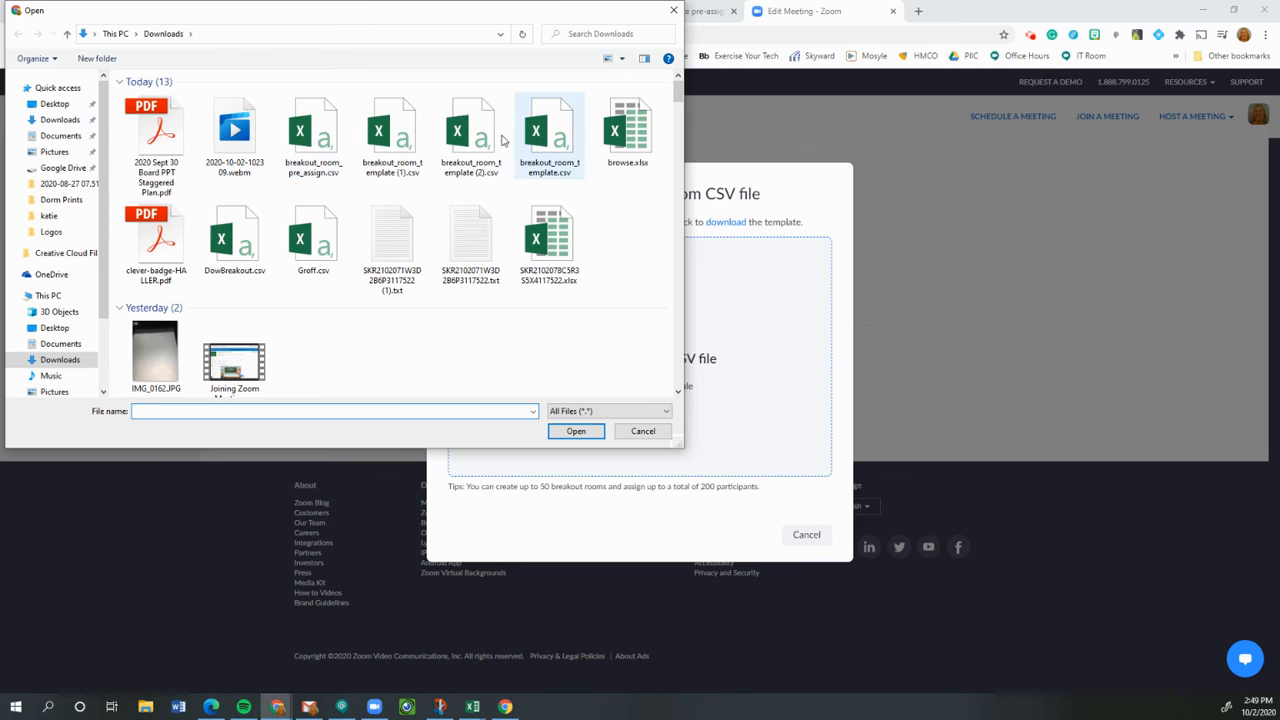
left_click(232, 243)
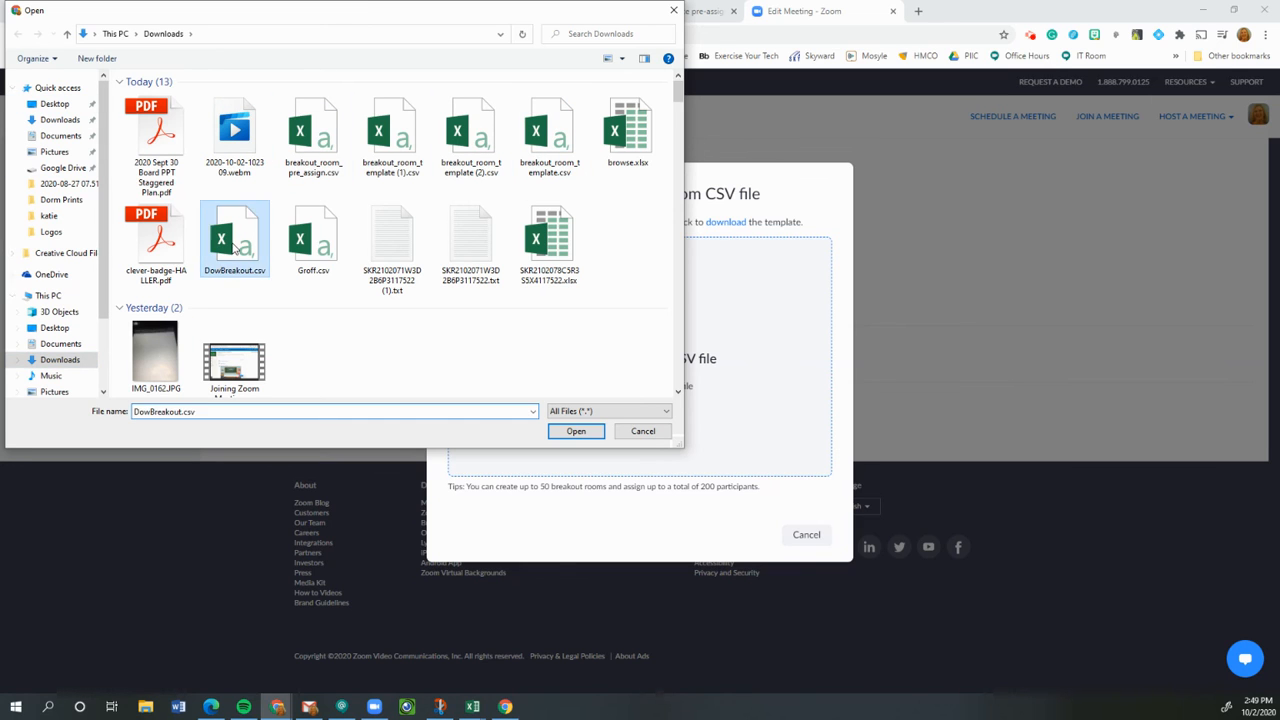
double_click(232, 243)
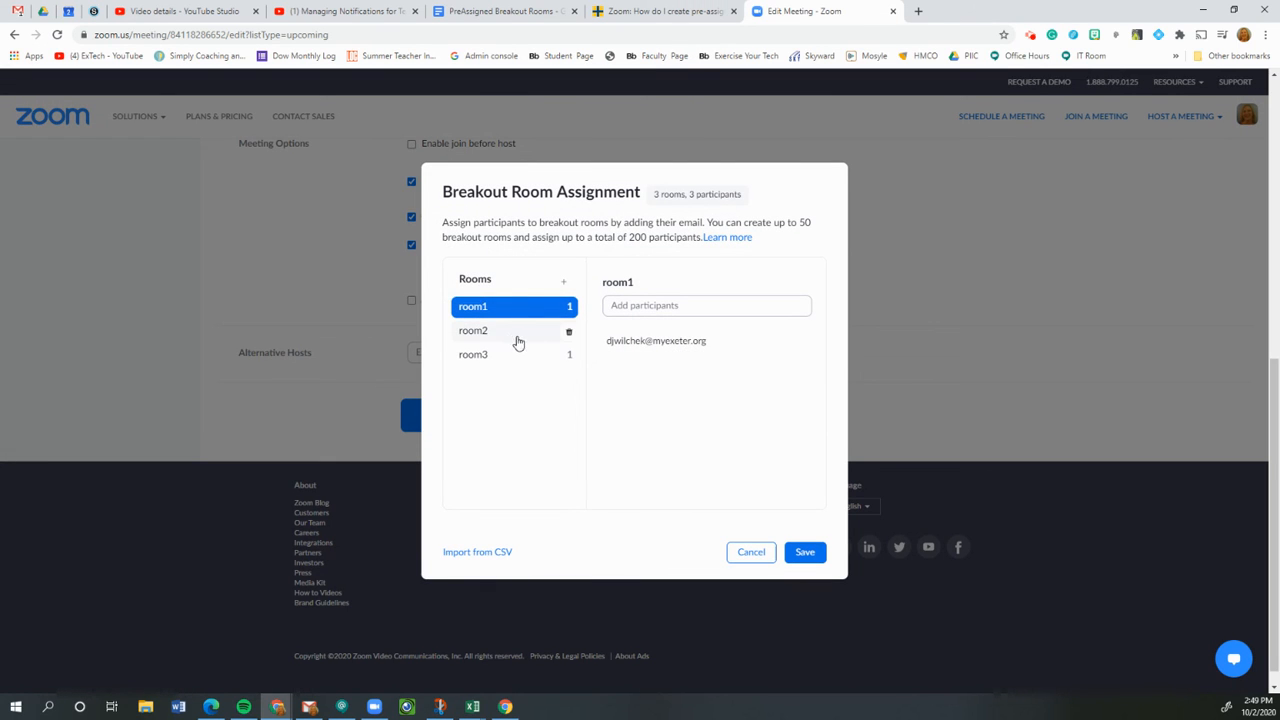
Review the participants in room1, room2 and room3, then save the assignments.
left_click(491, 333)
left_click(491, 354)
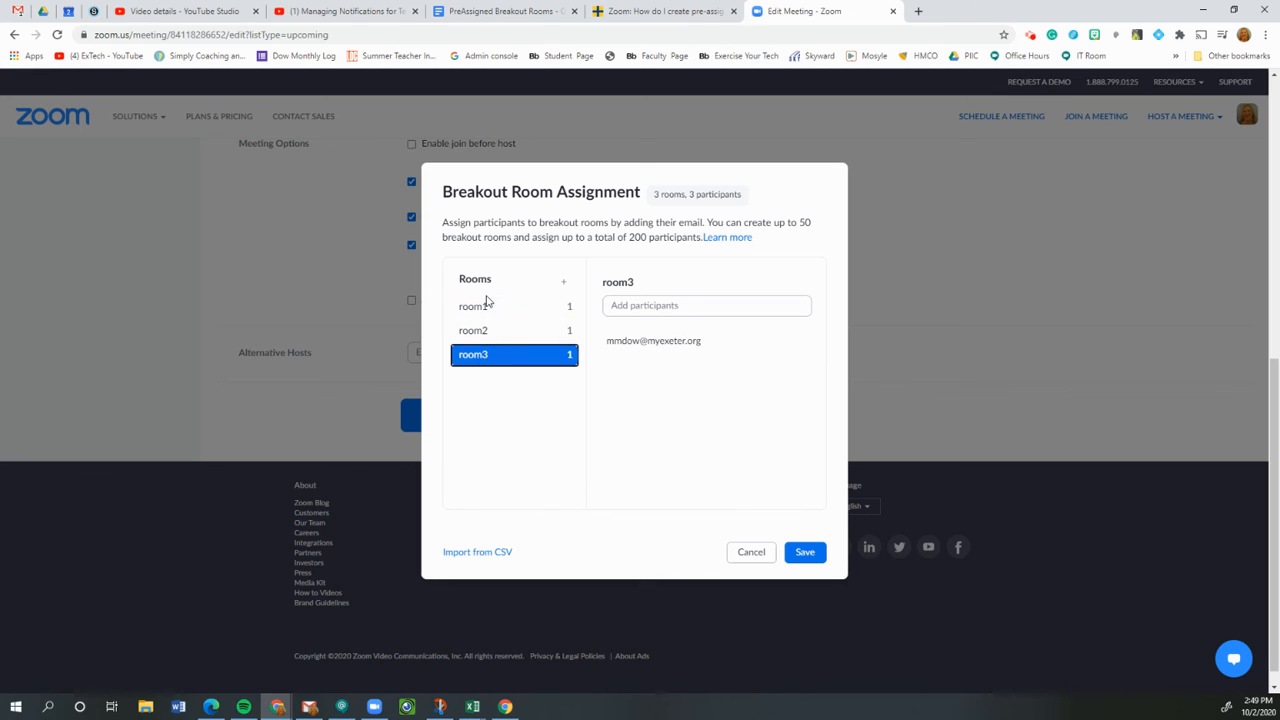
left_click(485, 308)
left_click(480, 331)
left_click(480, 356)
left_click(806, 552)
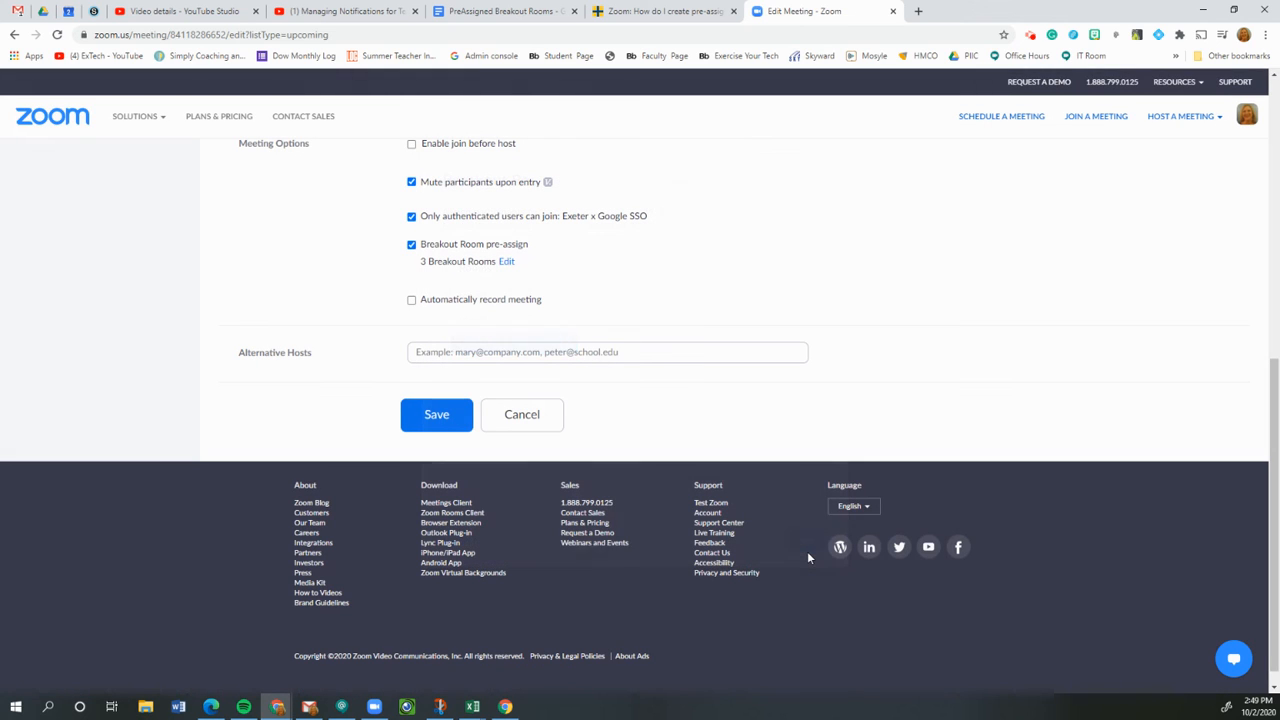